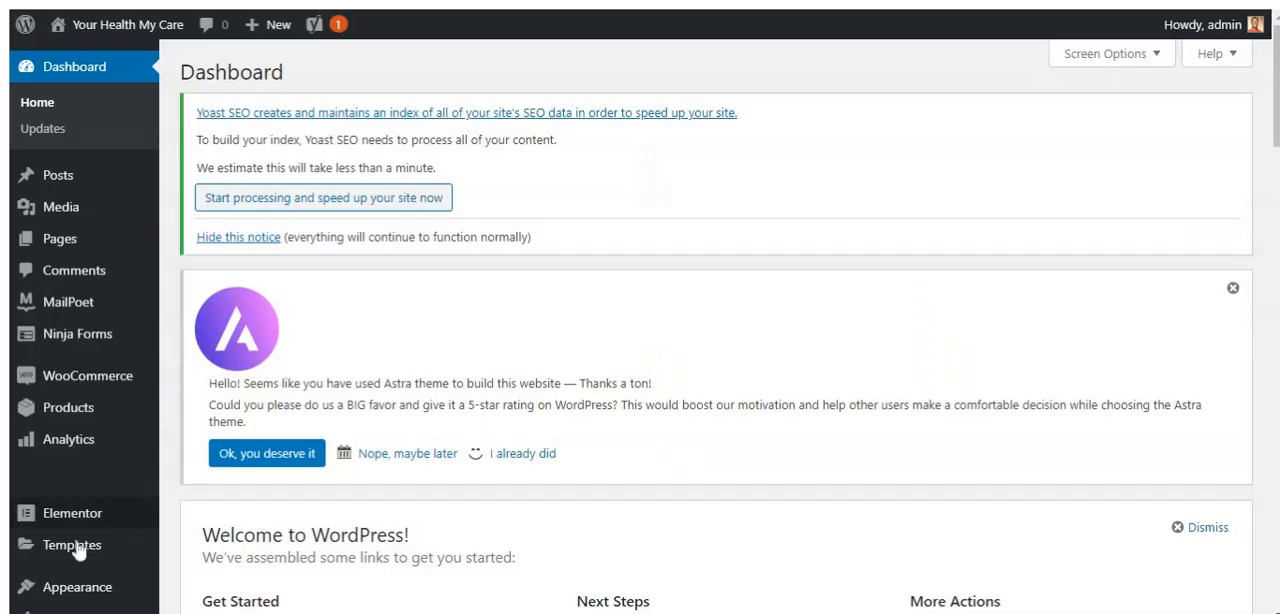
Open the page for adding new plugins to the WordPress site
{"action": "mouse_move", "coordinate": [78, 550]}
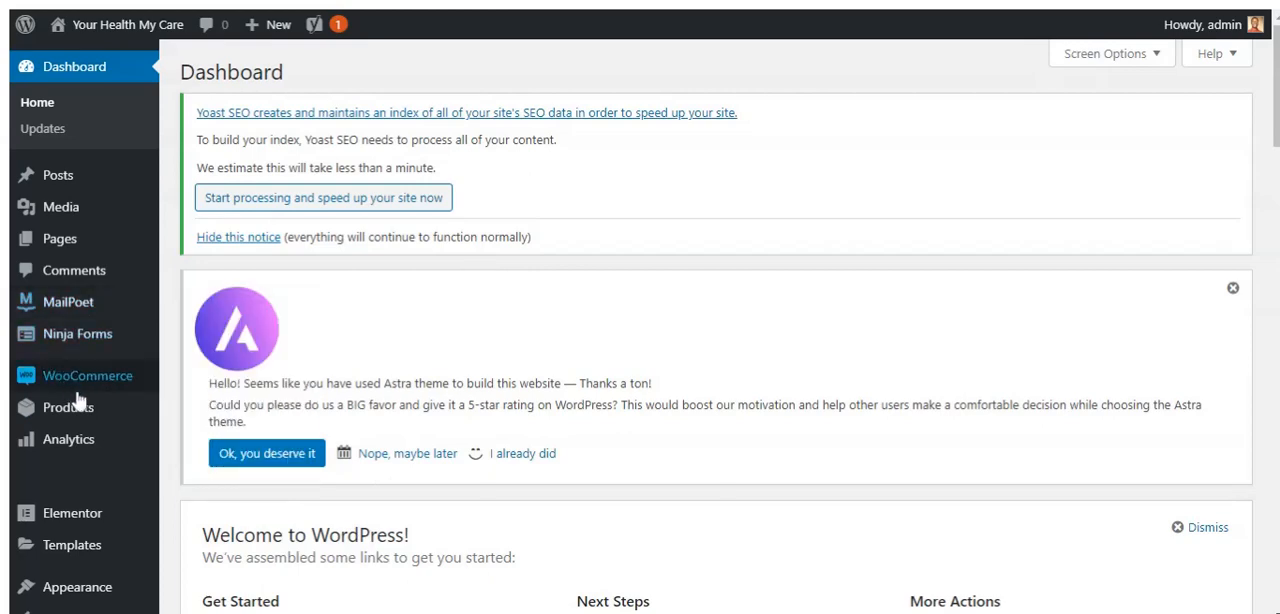
{"action": "mouse_move", "coordinate": [137, 442]}
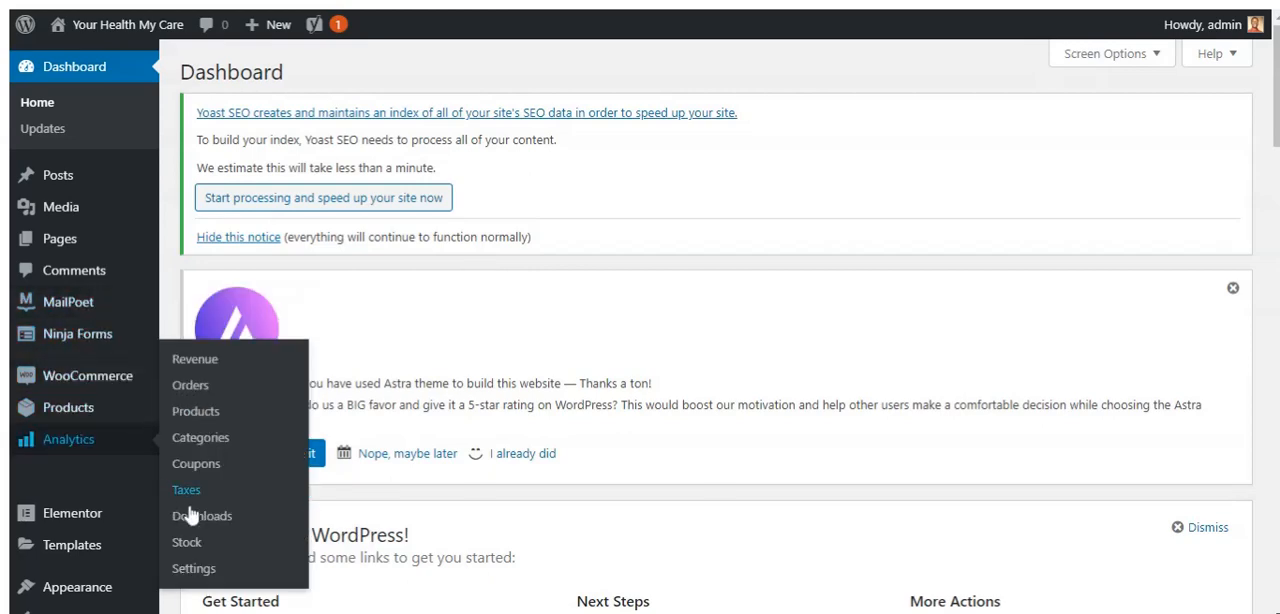
{"action": "left_click_drag", "start_coordinate": [1277, 77], "coordinate": [1277, 119]}
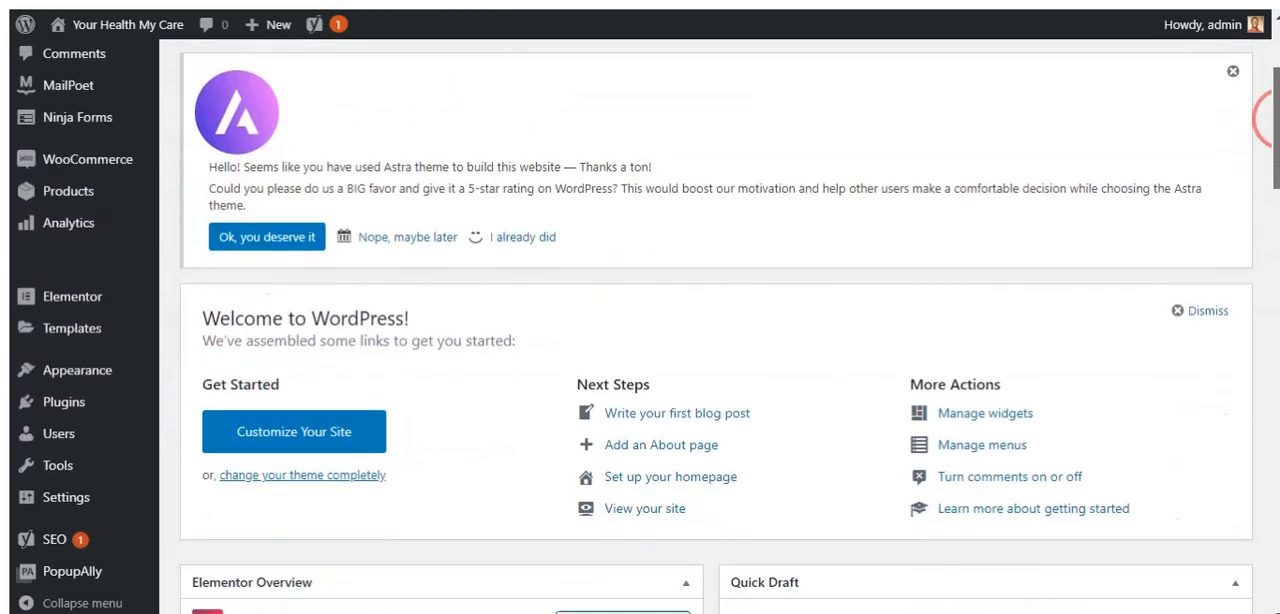
{"action": "mouse_move", "coordinate": [72, 397]}
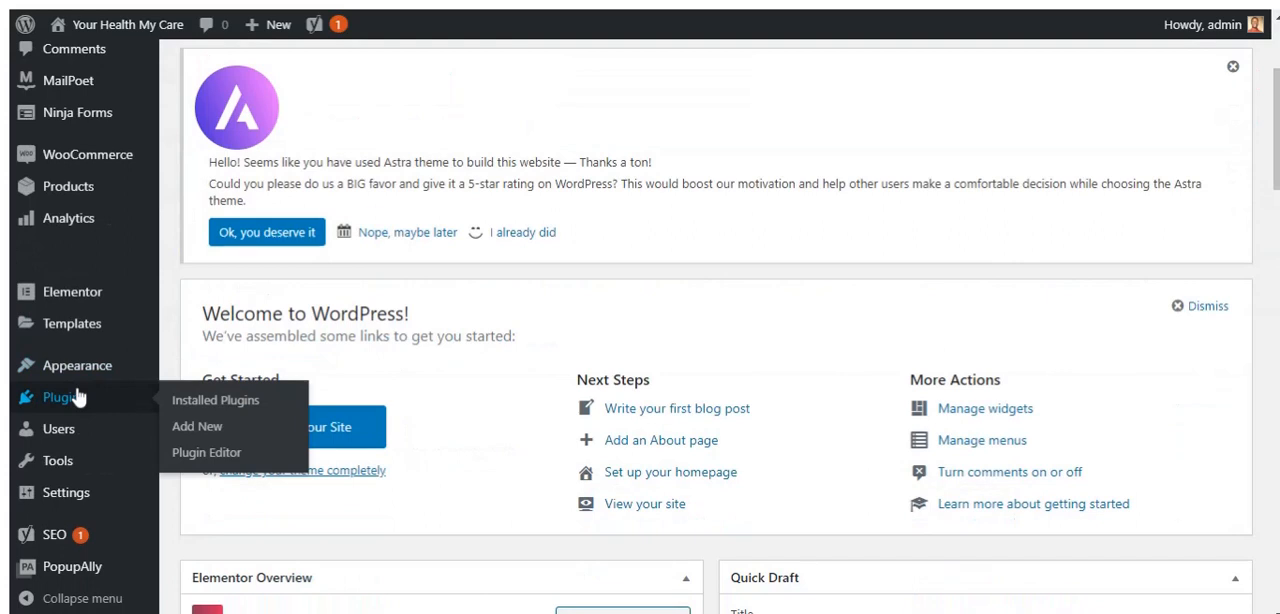
{"action": "left_click", "coordinate": [200, 427]}
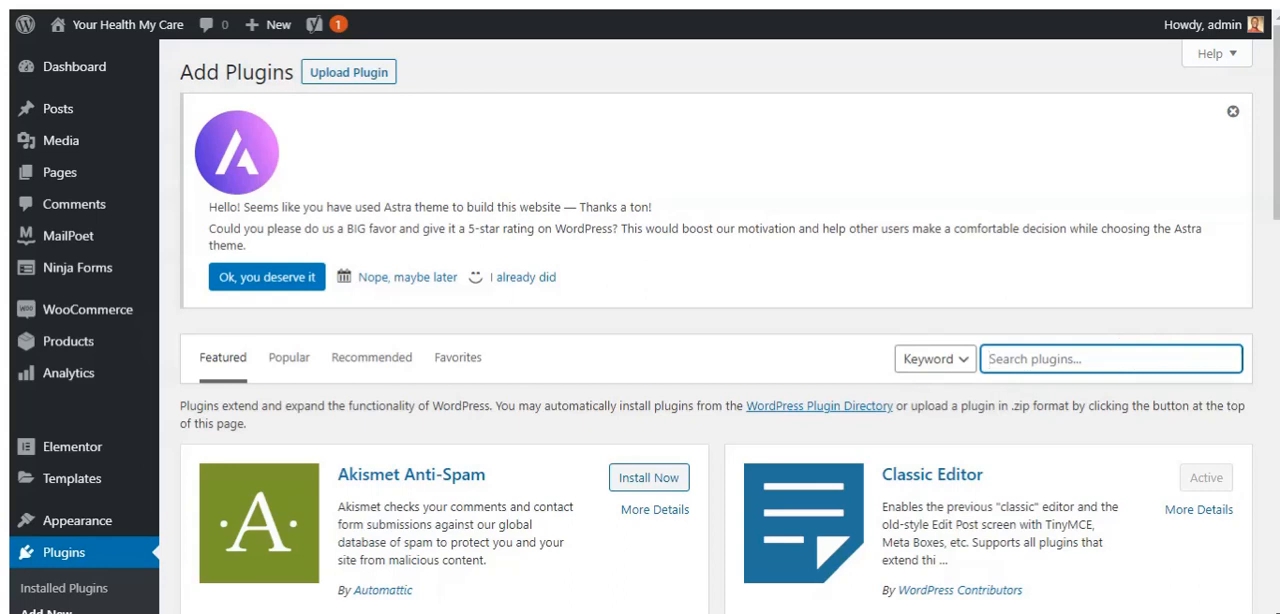
Search the plugin directory for "Google Analytic"
{"action": "type", "text": "G"}
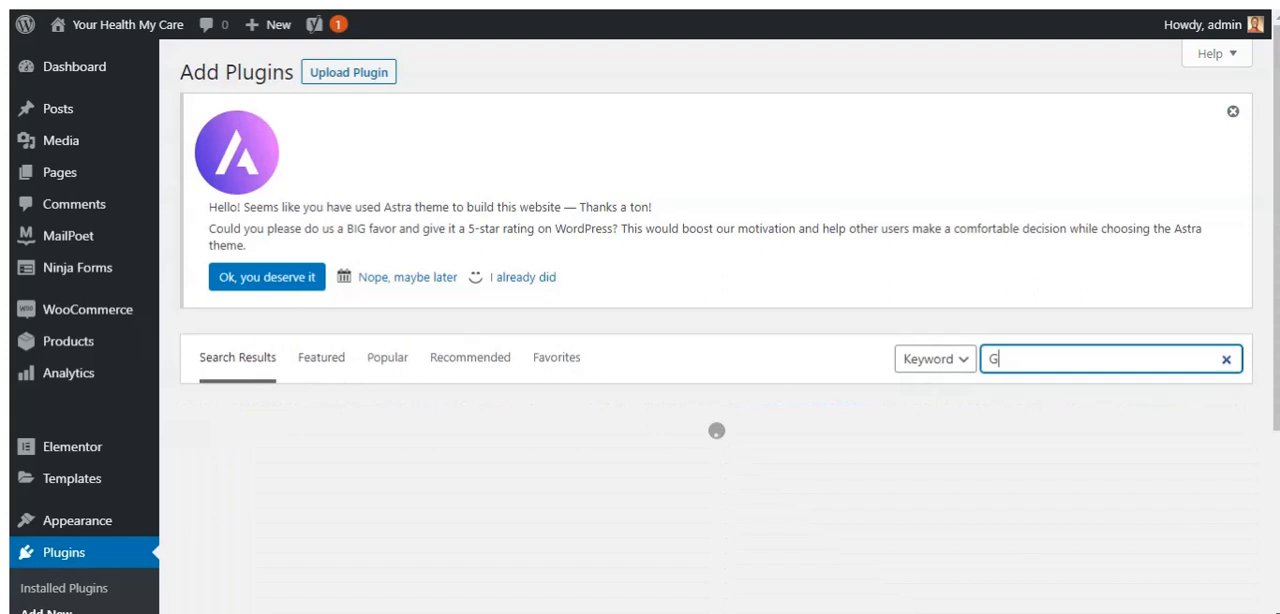
{"action": "type", "text": "oogle Ana"}
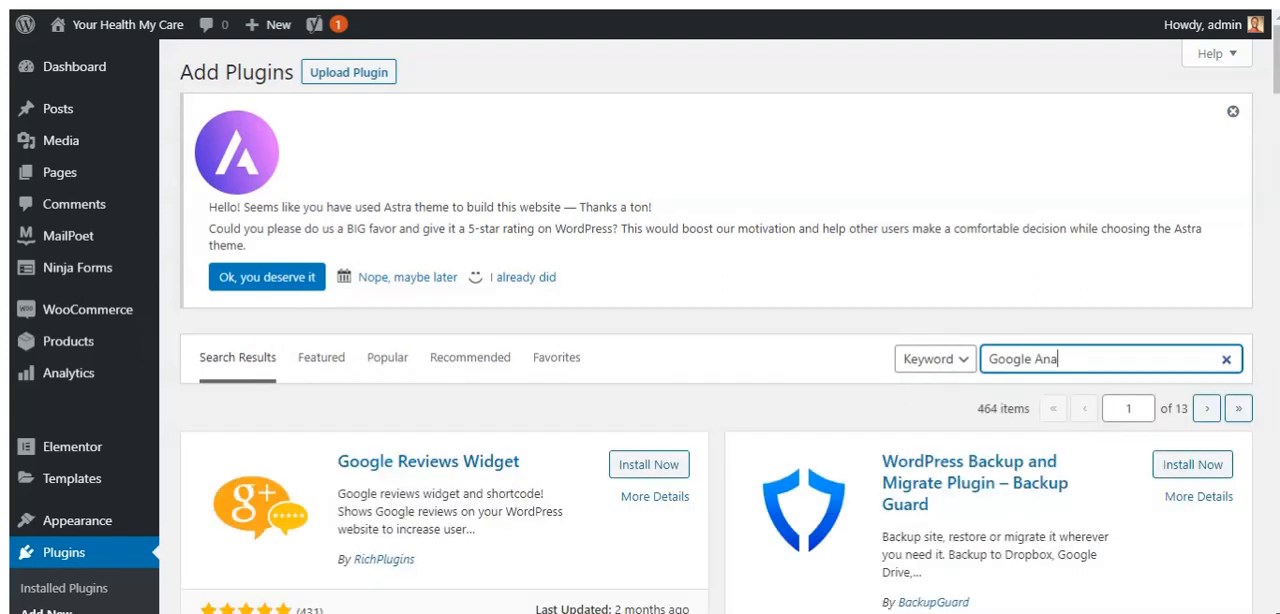
{"action": "type", "text": "ly"}
{"action": "scroll", "coordinate": [716, 400], "scroll_direction": "down", "scroll_amount": 1}
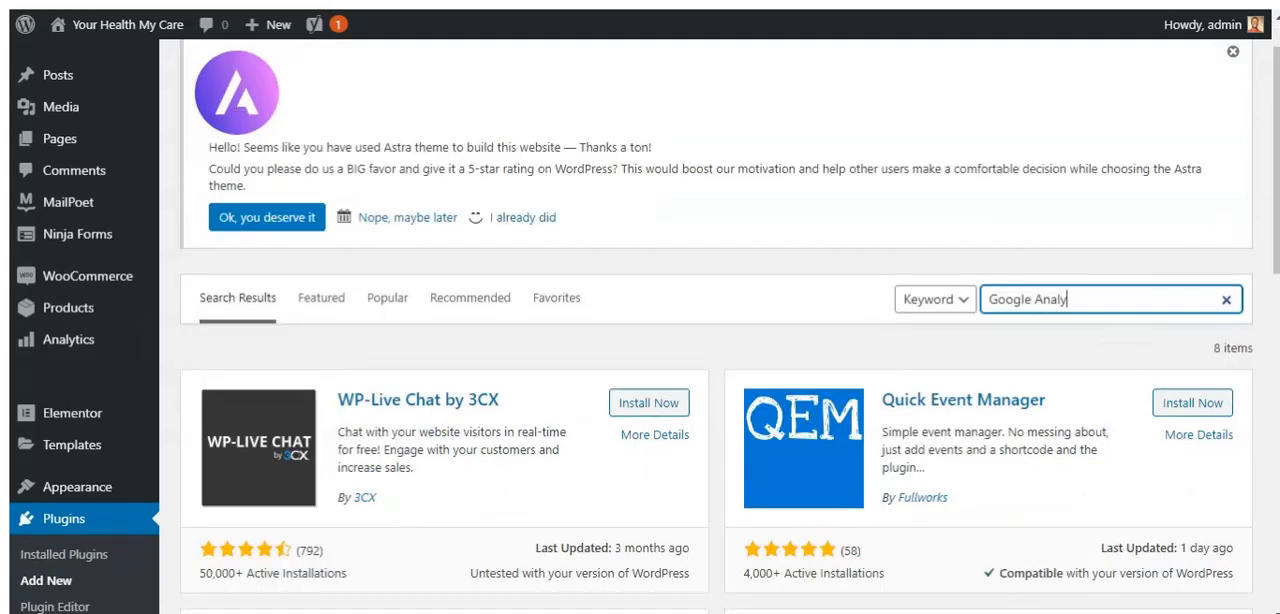
{"action": "type", "text": "tic"}
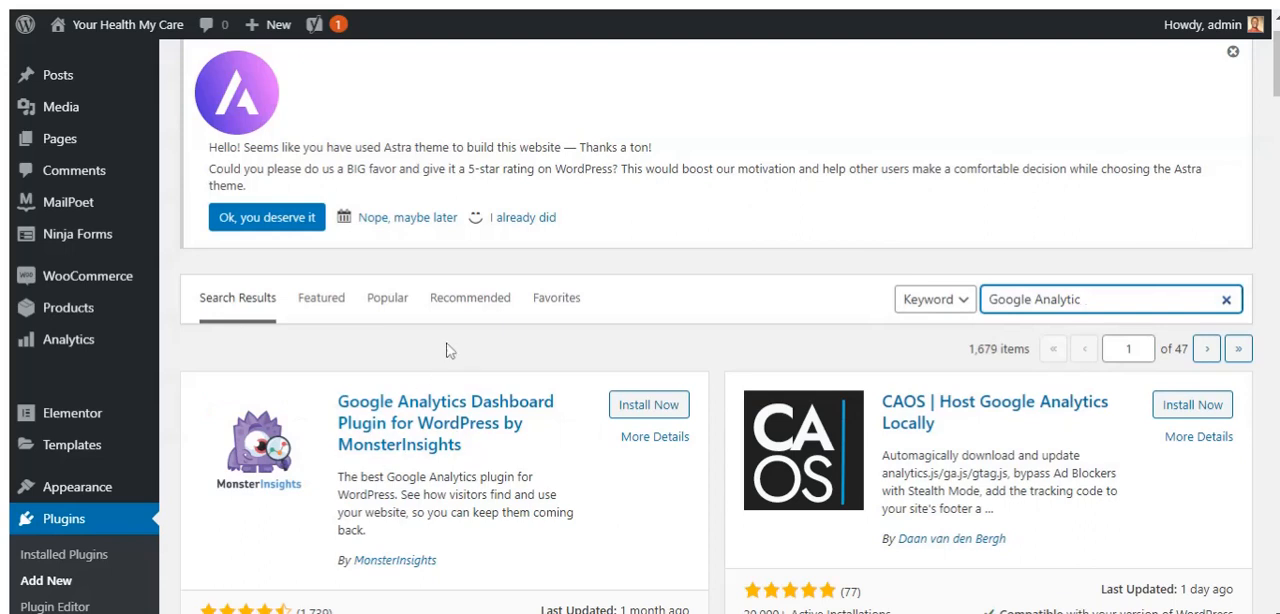
Install and activate the Google Analytics Dashboard Plugin for WordPress by MonsterInsights
{"action": "left_click", "coordinate": [648, 406]}
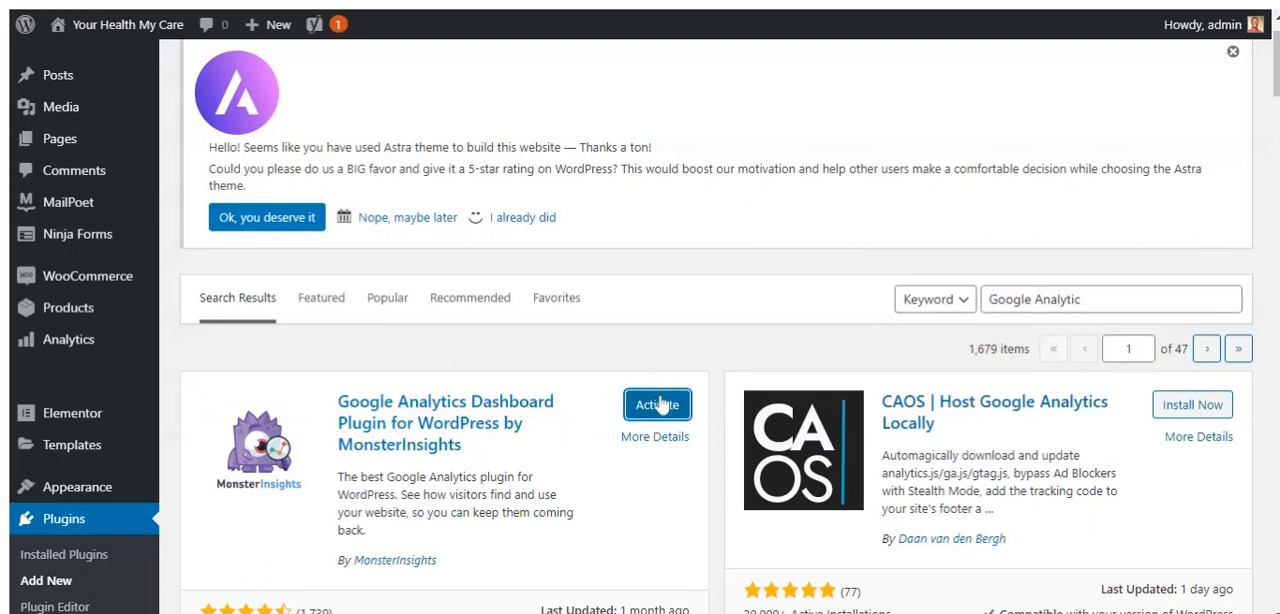
{"action": "left_click", "coordinate": [657, 404]}
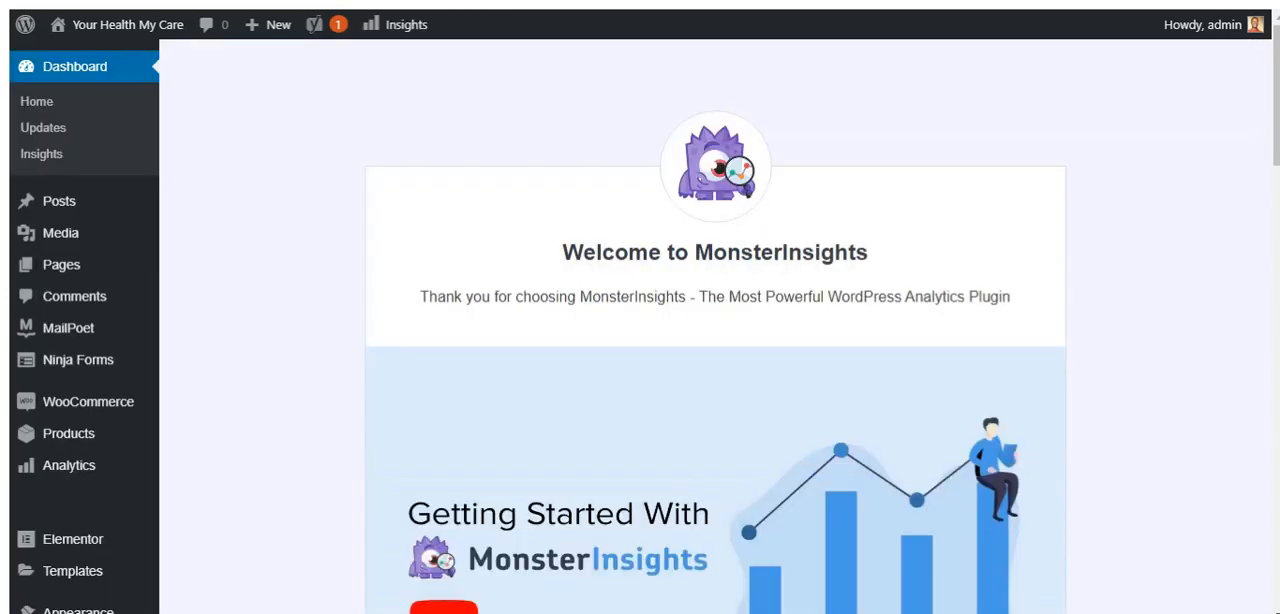
Launch the MonsterInsights setup wizard and save Publisher (Blog) as the website category
{"action": "mouse_move", "coordinate": [1276, 57]}
{"action": "left_mouse_down"}
{"action": "mouse_move", "coordinate": [1276, 127]}
{"action": "mouse_move", "coordinate": [1276, 56]}
{"action": "left_mouse_up"}
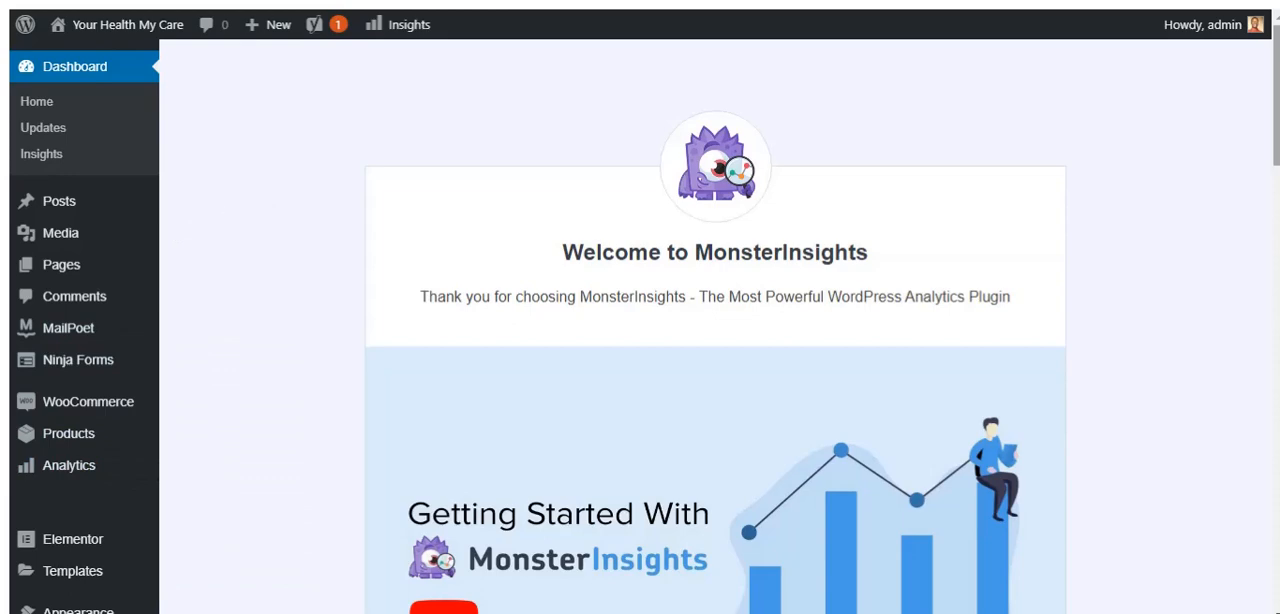
{"action": "scroll", "coordinate": [1262, 108], "scroll_direction": "down", "scroll_amount": 5}
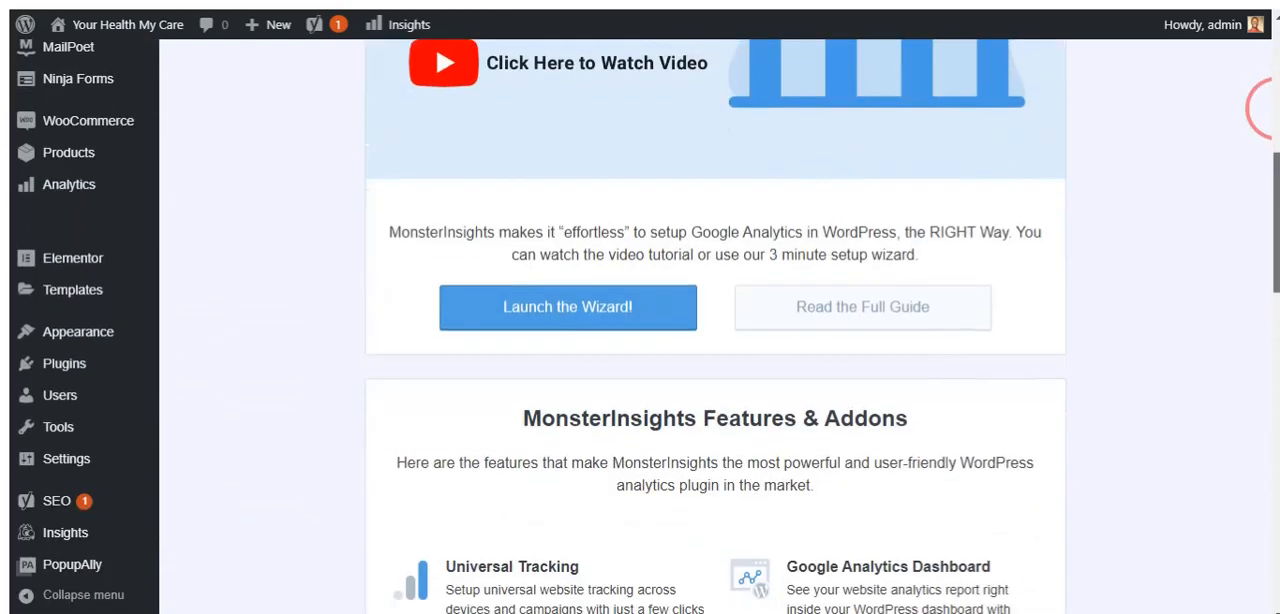
{"action": "left_click_drag", "start_coordinate": [1277, 224], "coordinate": [1277, 221]}
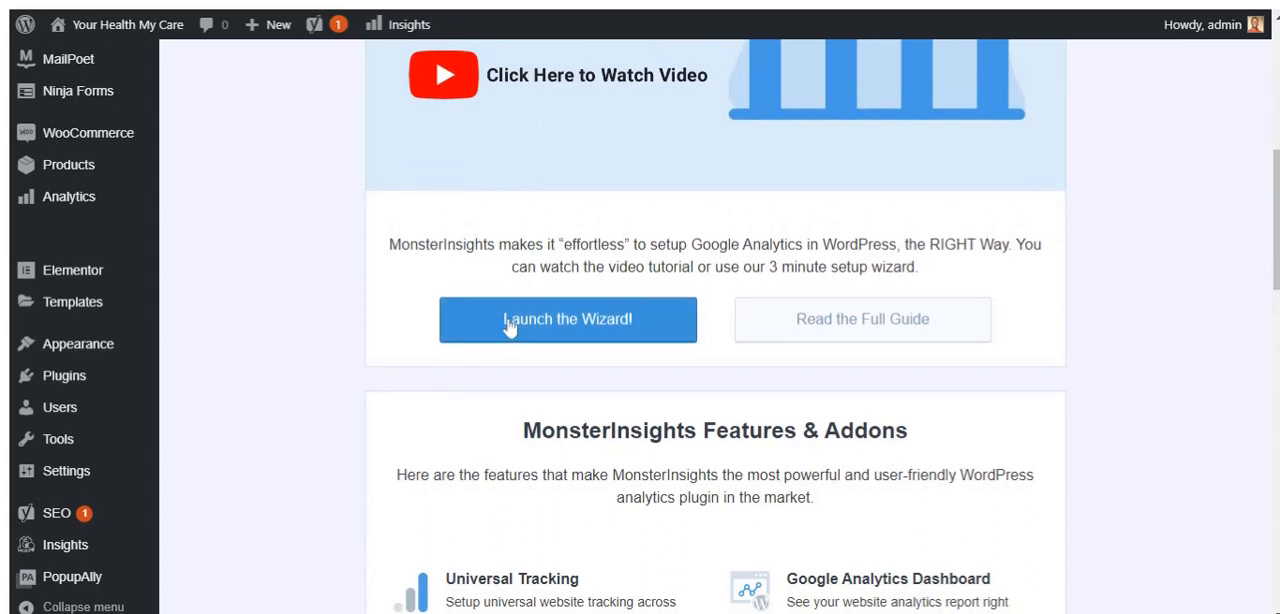
{"action": "left_click", "coordinate": [576, 322]}
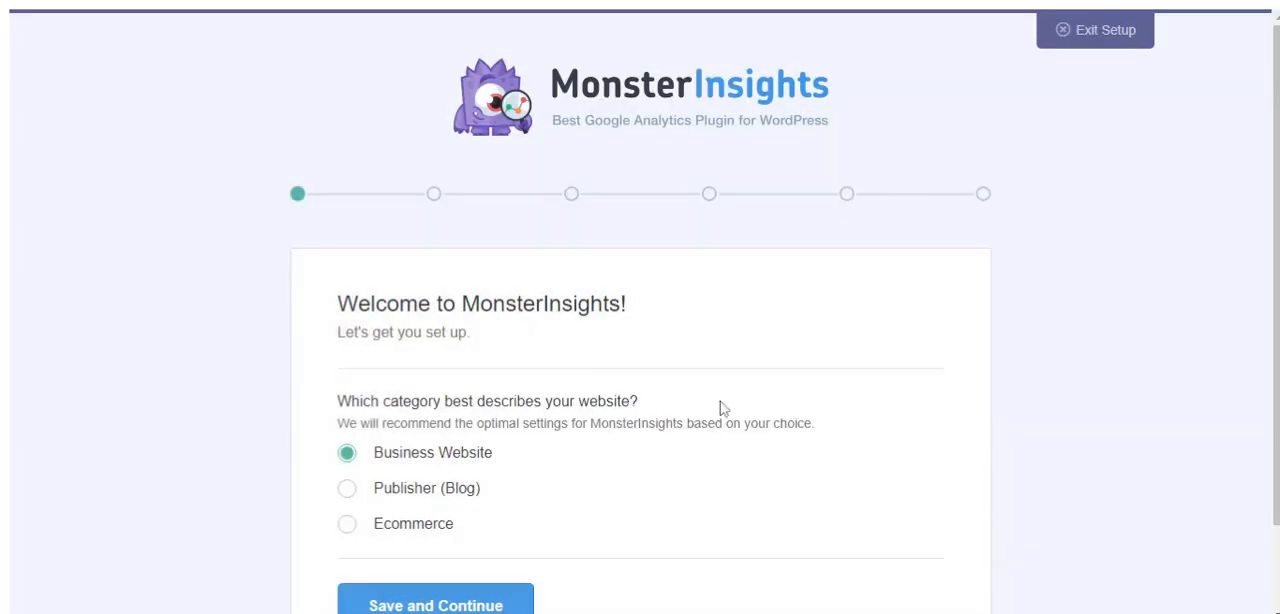
{"action": "scroll", "coordinate": [585, 506], "scroll_direction": "down", "scroll_amount": 1}
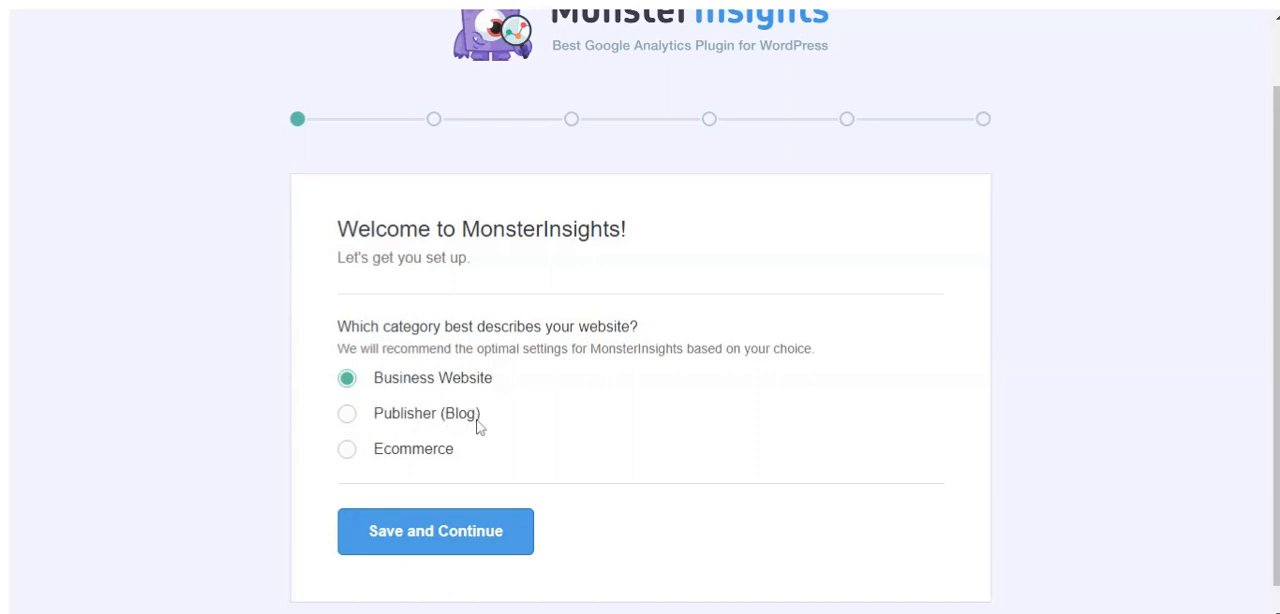
{"action": "left_click", "coordinate": [348, 416]}
{"action": "left_click", "coordinate": [453, 542]}
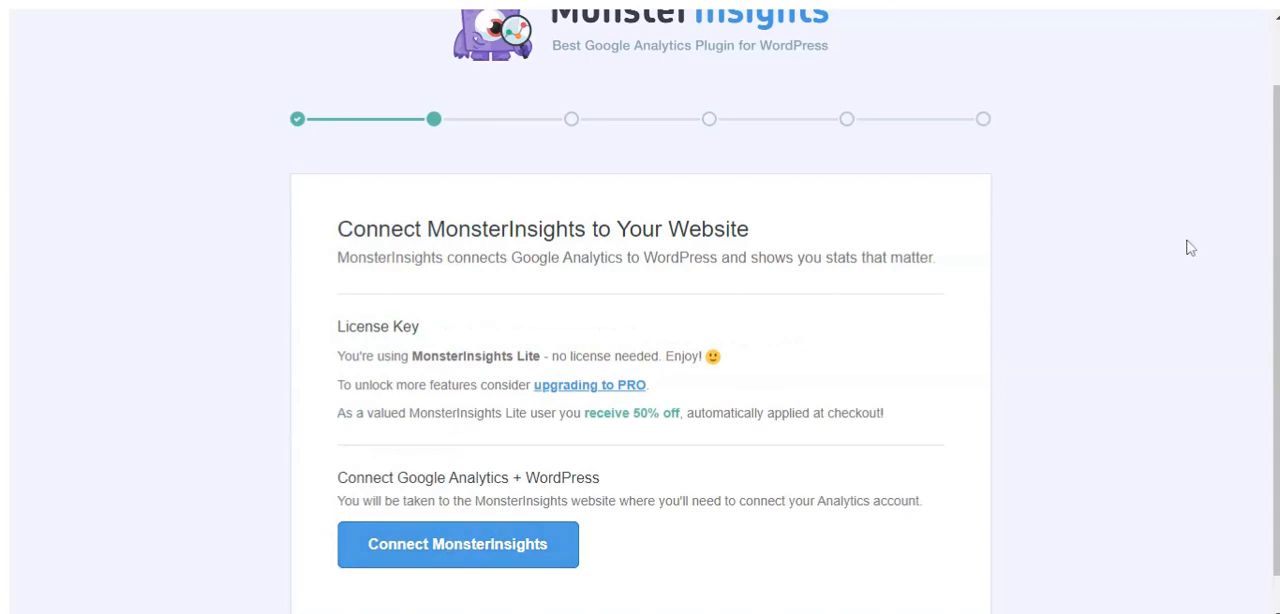
Connect MonsterInsights to the first listed Google account and allow it the requested access
{"action": "scroll", "coordinate": [1192, 248], "scroll_direction": "down", "scroll_amount": 1}
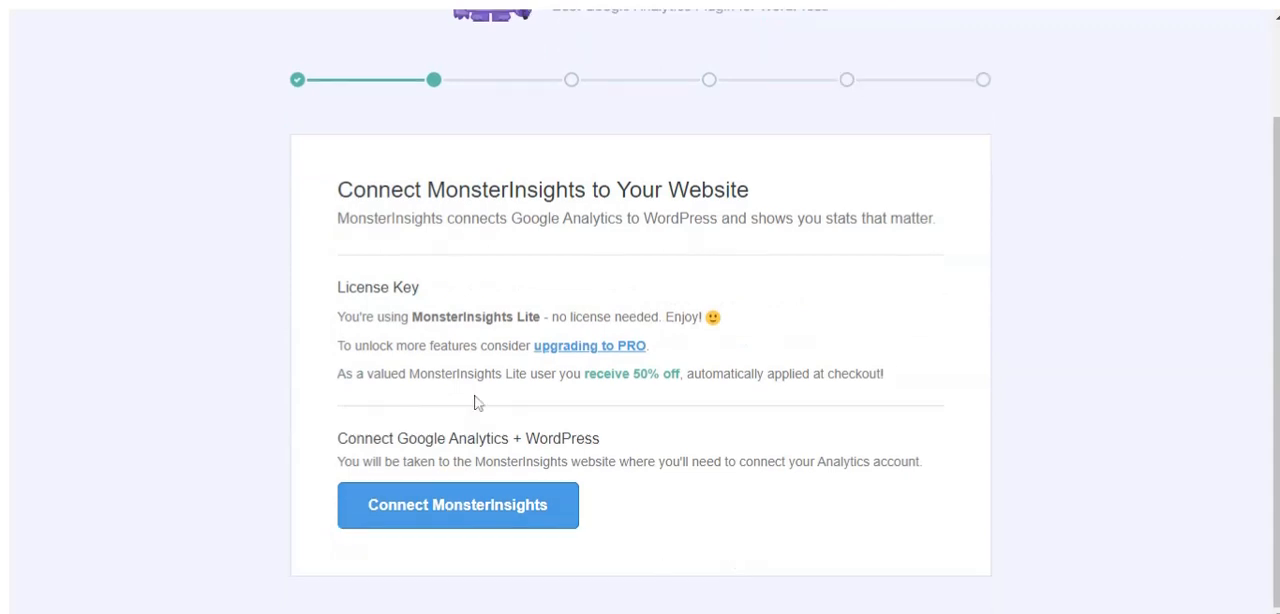
{"action": "left_click", "coordinate": [415, 514]}
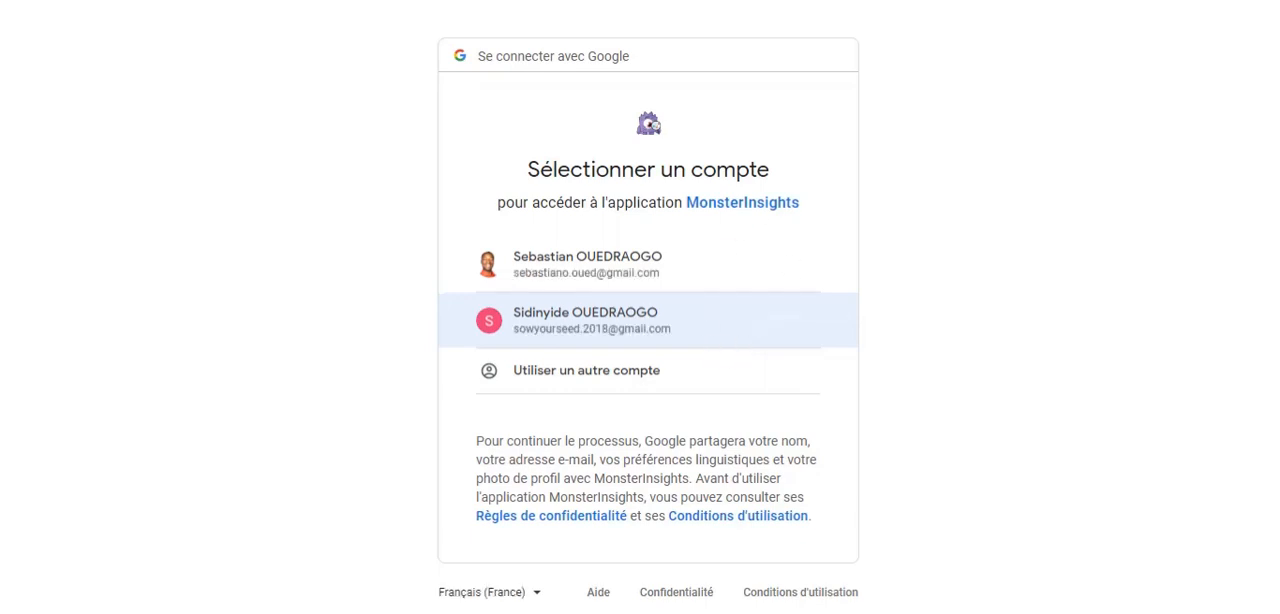
{"action": "left_click", "coordinate": [644, 266]}
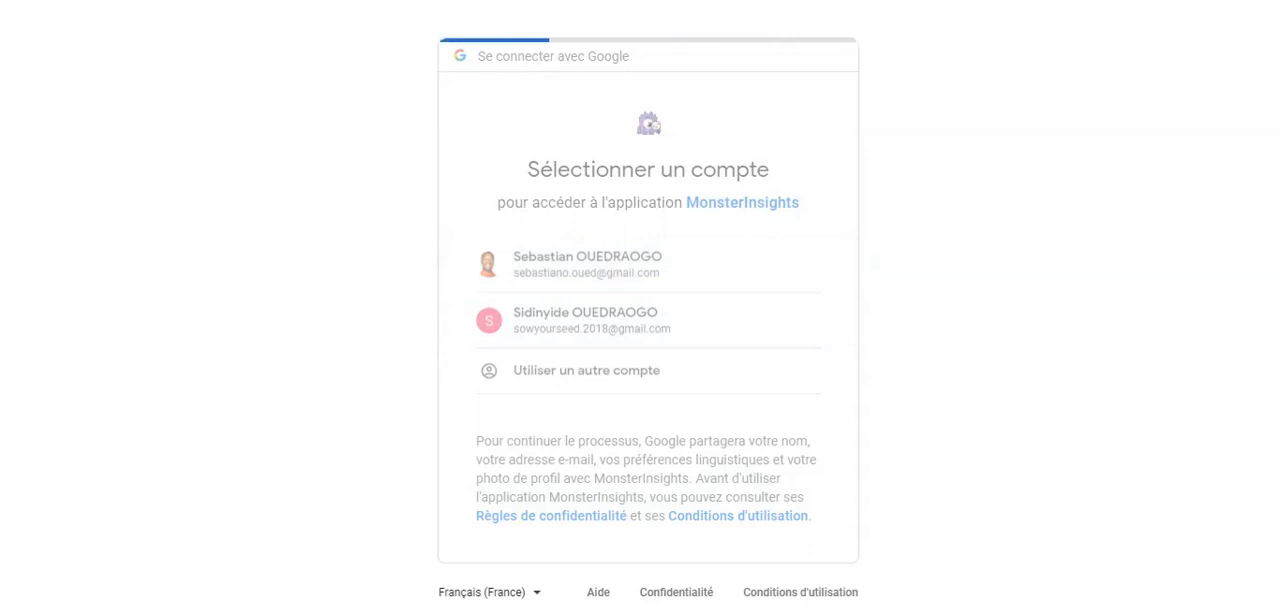
{"action": "scroll", "coordinate": [1076, 337], "scroll_direction": "down", "scroll_amount": 3}
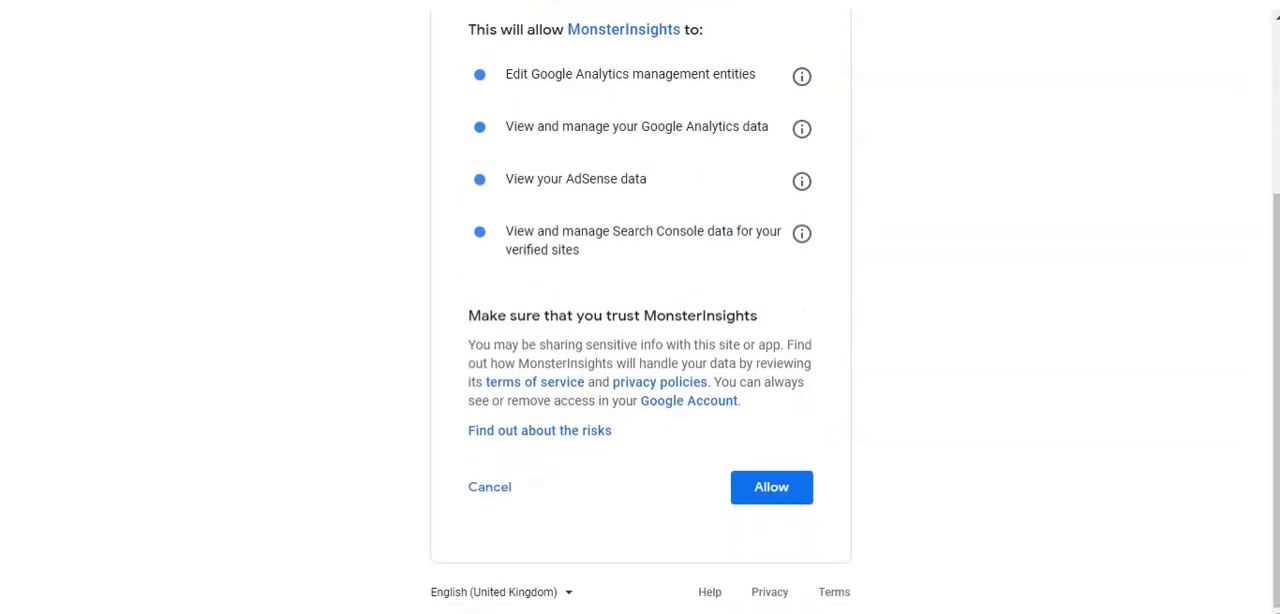
{"action": "left_click", "coordinate": [766, 489]}
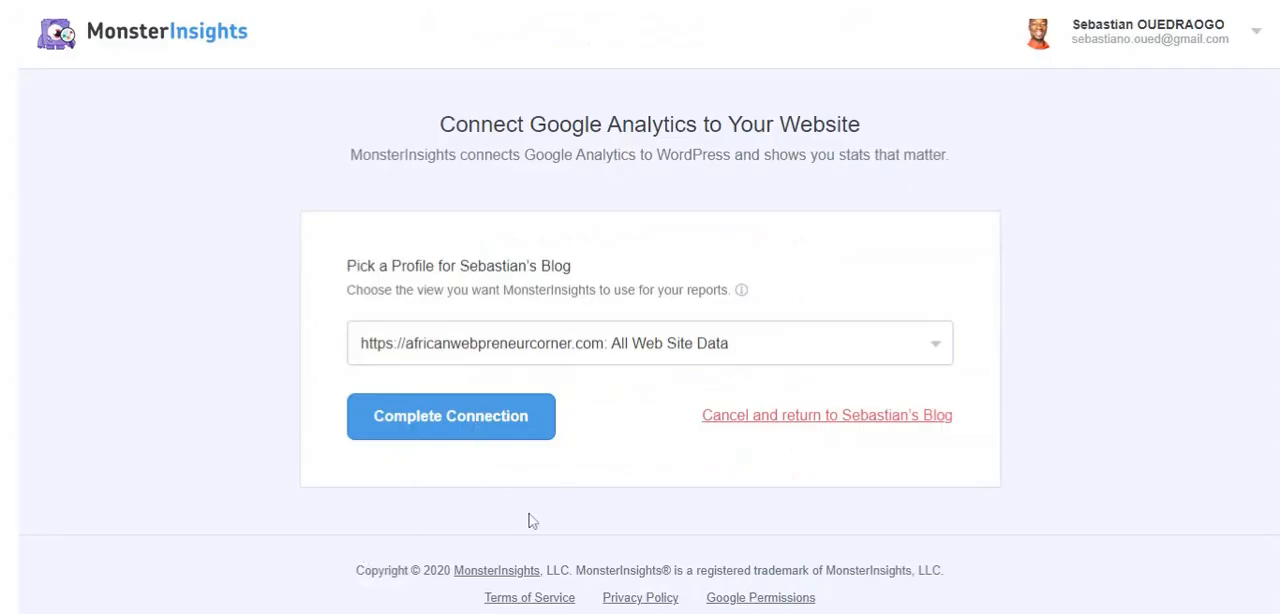
{"action": "left_click", "coordinate": [940, 350]}
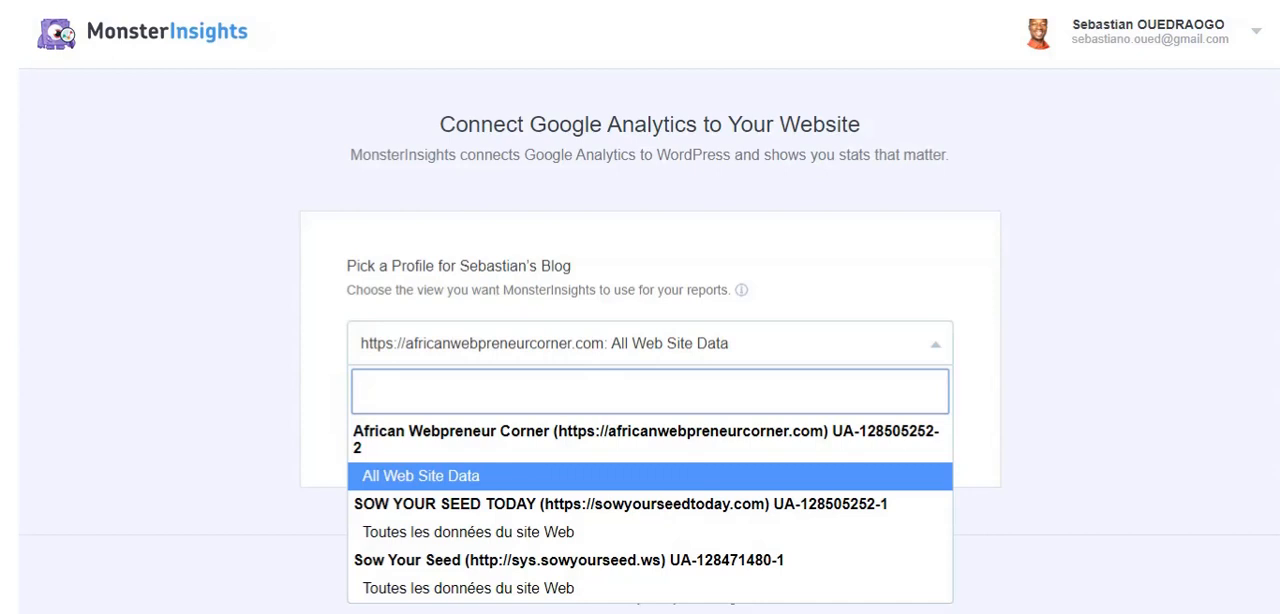
{"action": "type", "text": "https"}
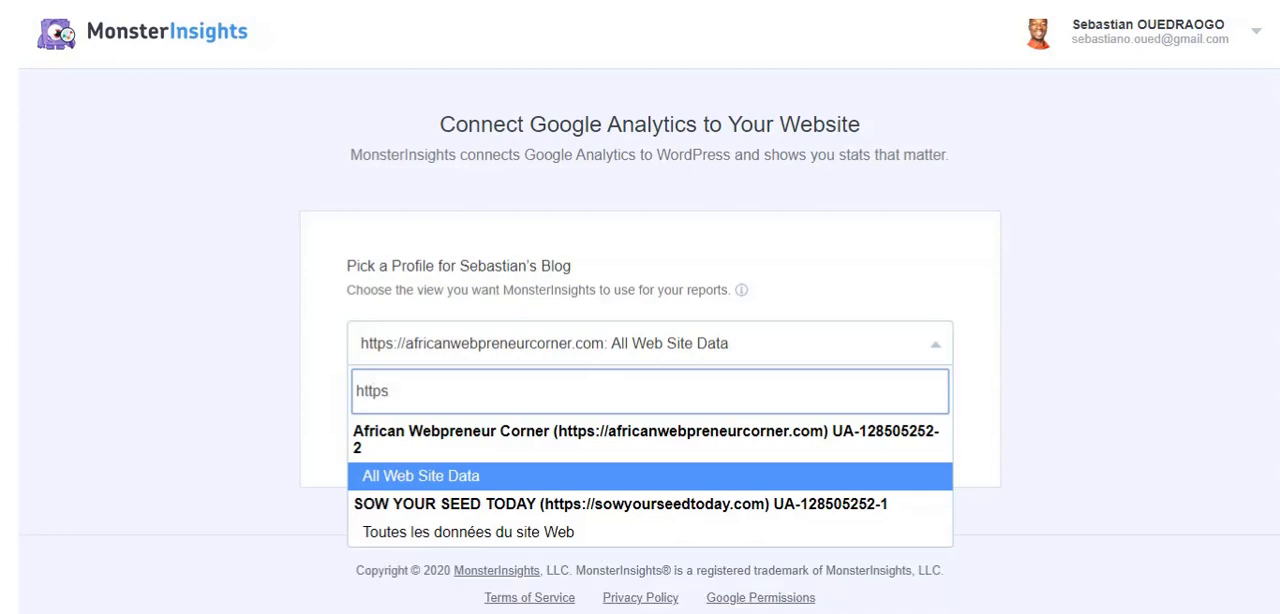
{"action": "type", "text": "://www"}
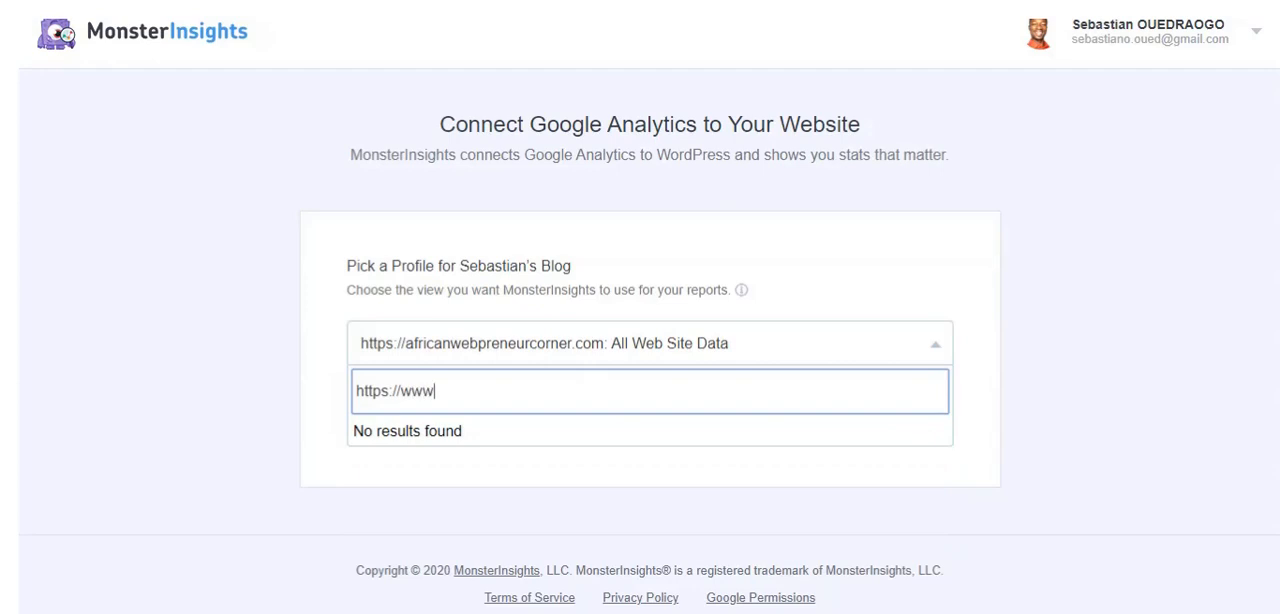
{"action": "key", "text": "BackSpace"}
{"action": "key", "text": "BackSpace"}
{"action": "key", "text": "BackSpace"}
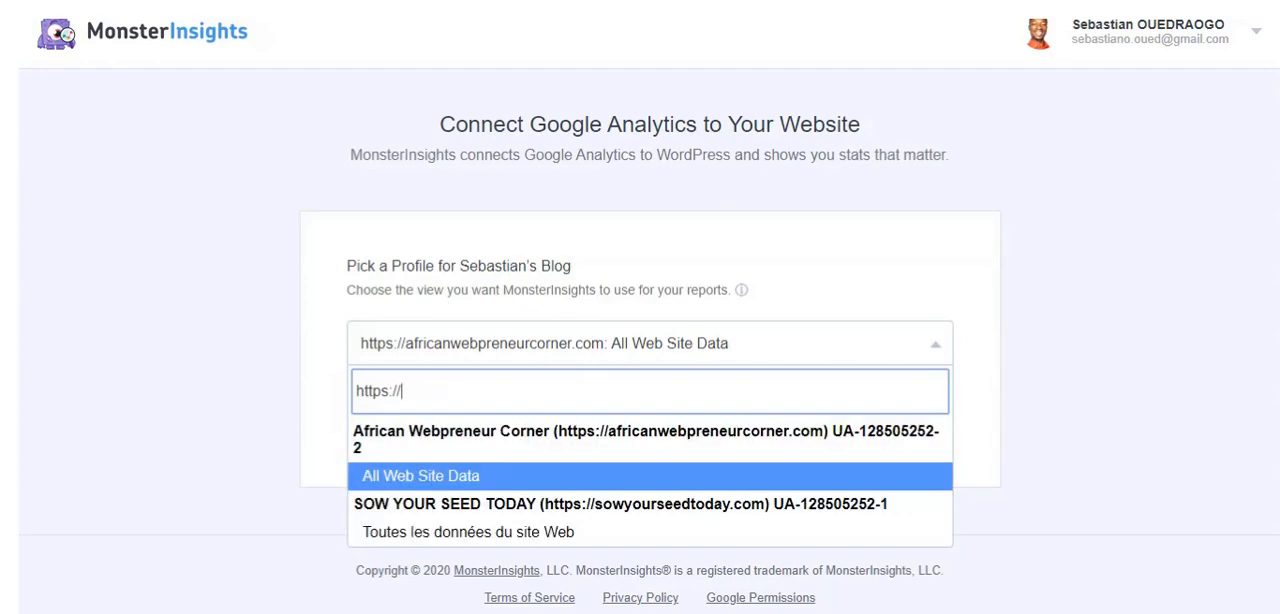
{"action": "type", "text": "your"}
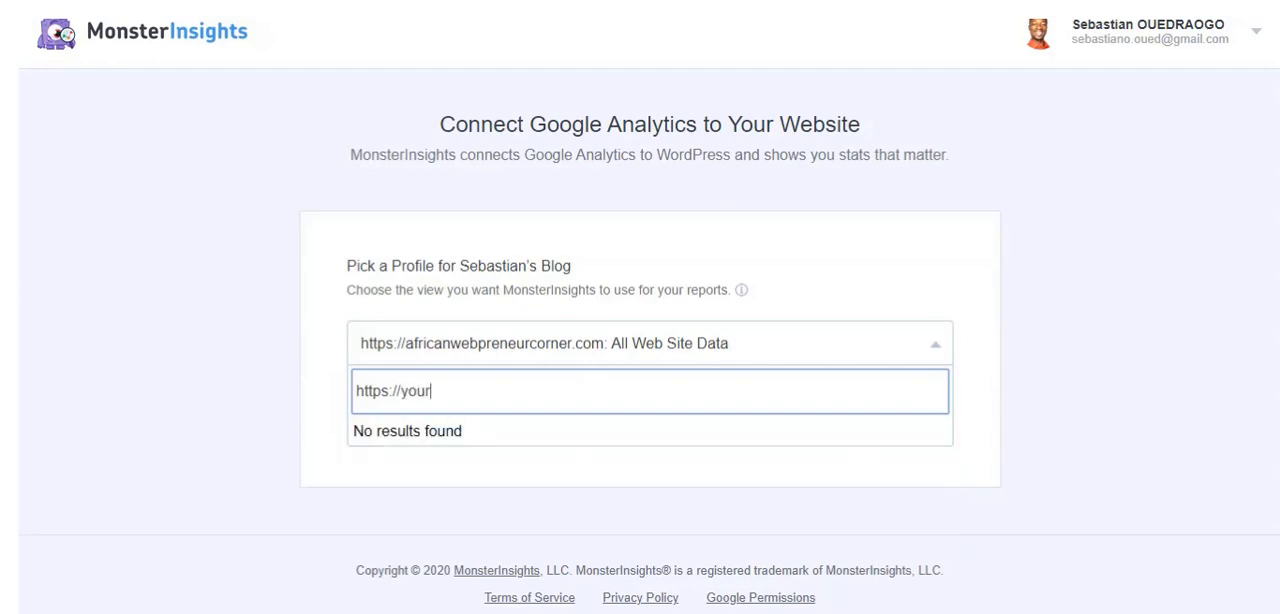
{"action": "type", "text": "websitename"}
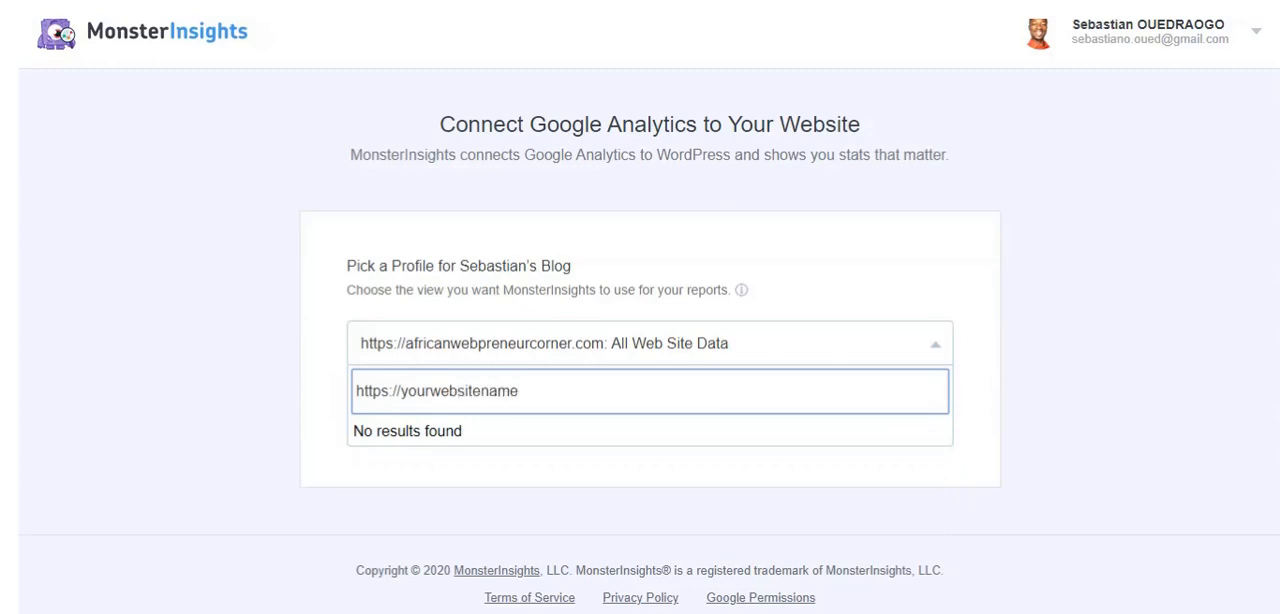
{"action": "type", "text": ".com"}
{"action": "key", "text": "ctrl+a"}
{"action": "key", "text": "BackSpace"}
{"action": "left_click", "coordinate": [1094, 314]}
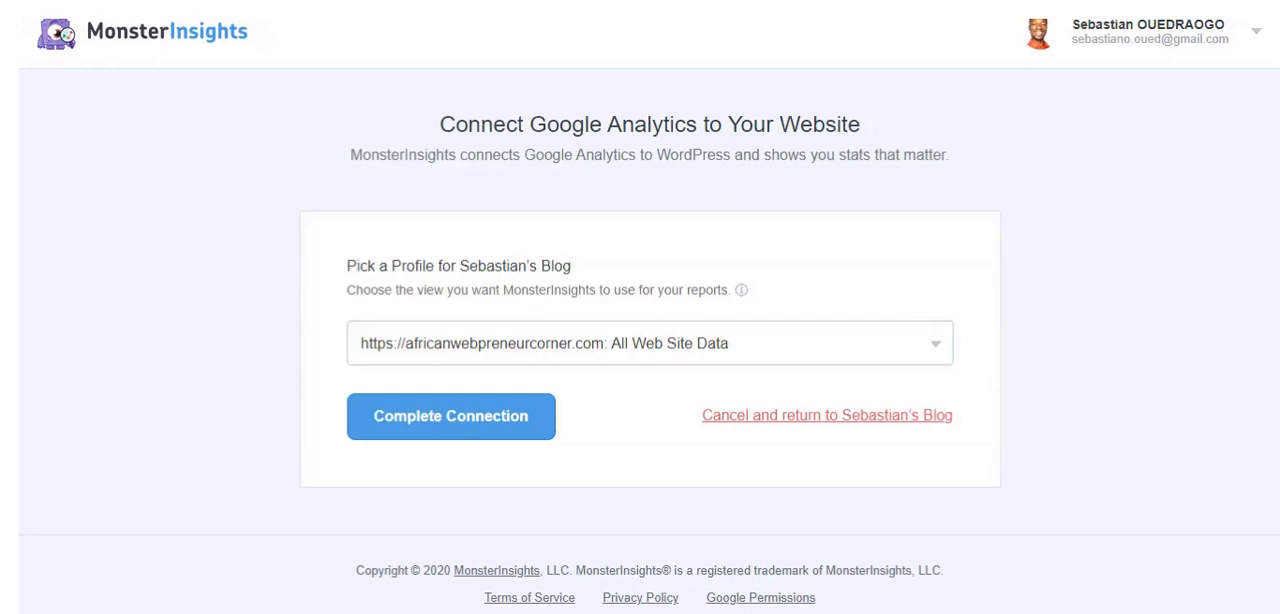
Complete the Analytics connection and save the recommended settings with Install Updates Automatically and Help Us Improve turned on
{"action": "left_click", "coordinate": [423, 424]}
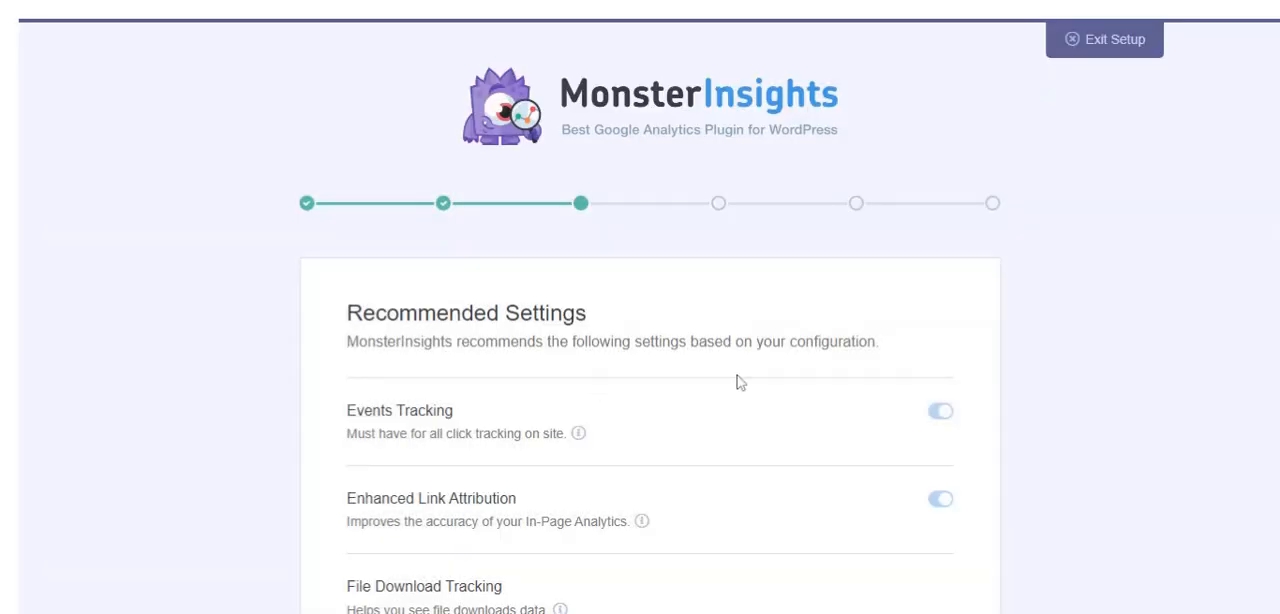
{"action": "left_click", "coordinate": [1090, 315]}
{"action": "scroll", "coordinate": [1093, 320], "scroll_direction": "down", "scroll_amount": 10}
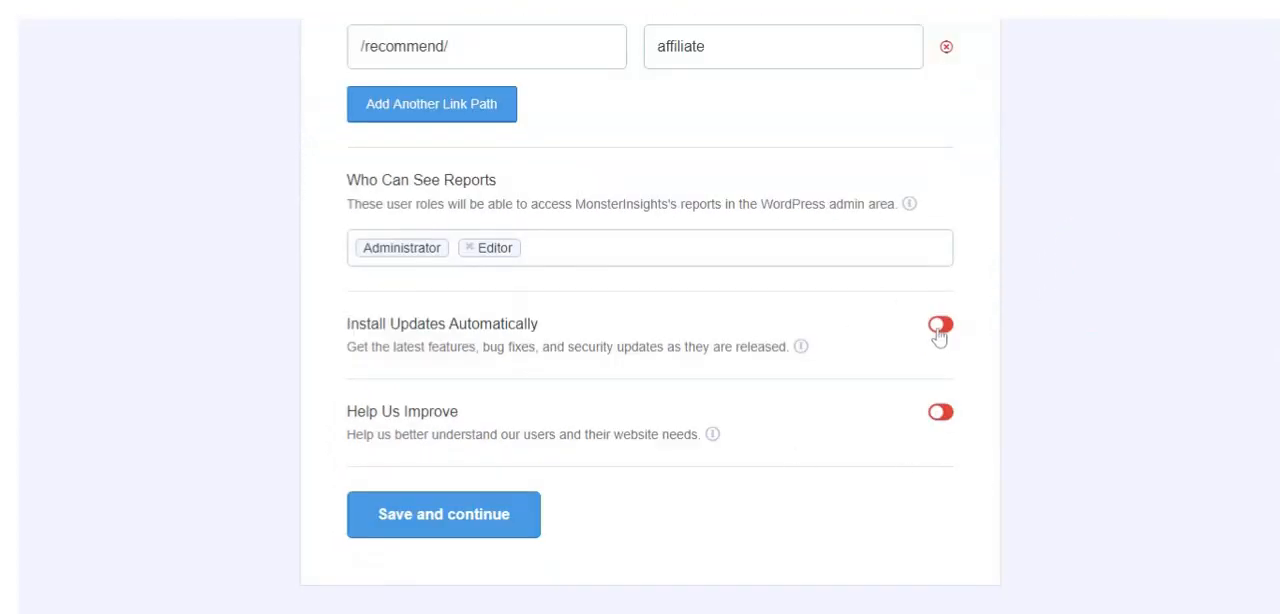
{"action": "left_click", "coordinate": [940, 324]}
{"action": "left_click", "coordinate": [941, 412]}
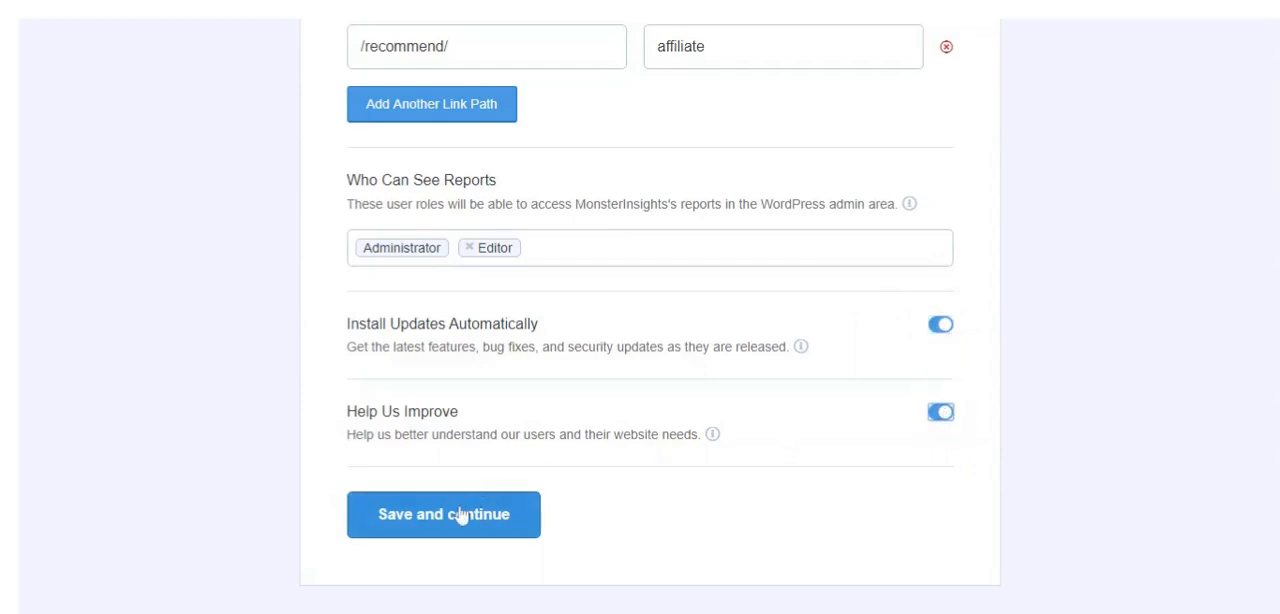
{"action": "left_click", "coordinate": [460, 516]}
{"action": "left_click", "coordinate": [460, 516]}
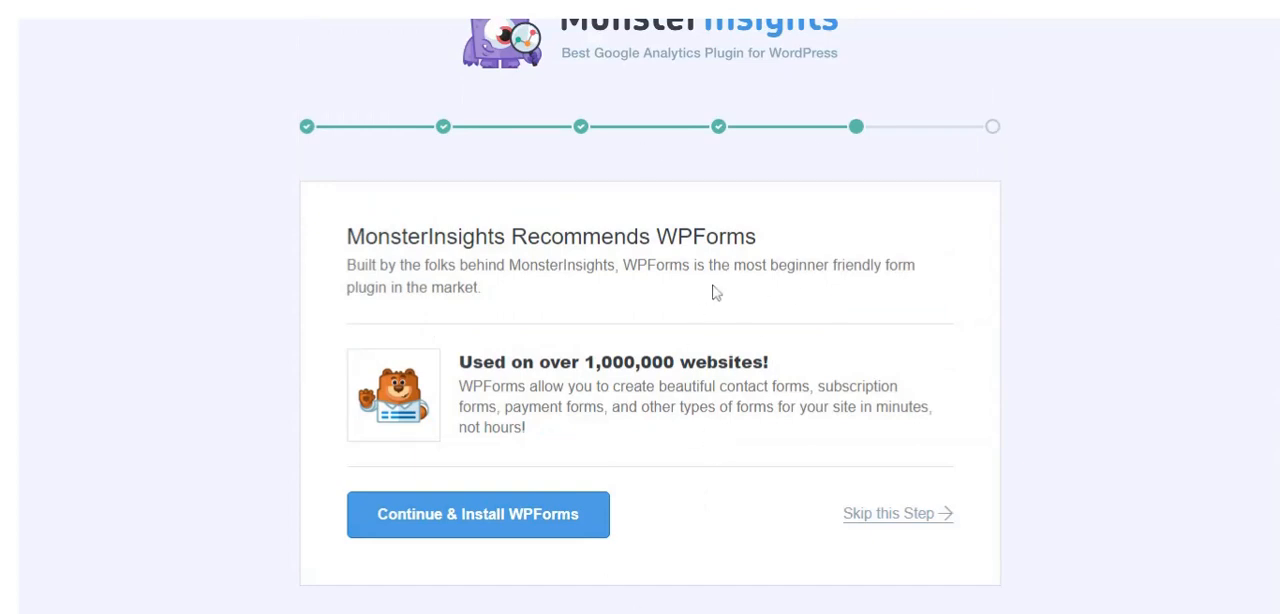
Skip the WPForms installation and finish the MonsterInsights setup
{"action": "left_click", "coordinate": [853, 516]}
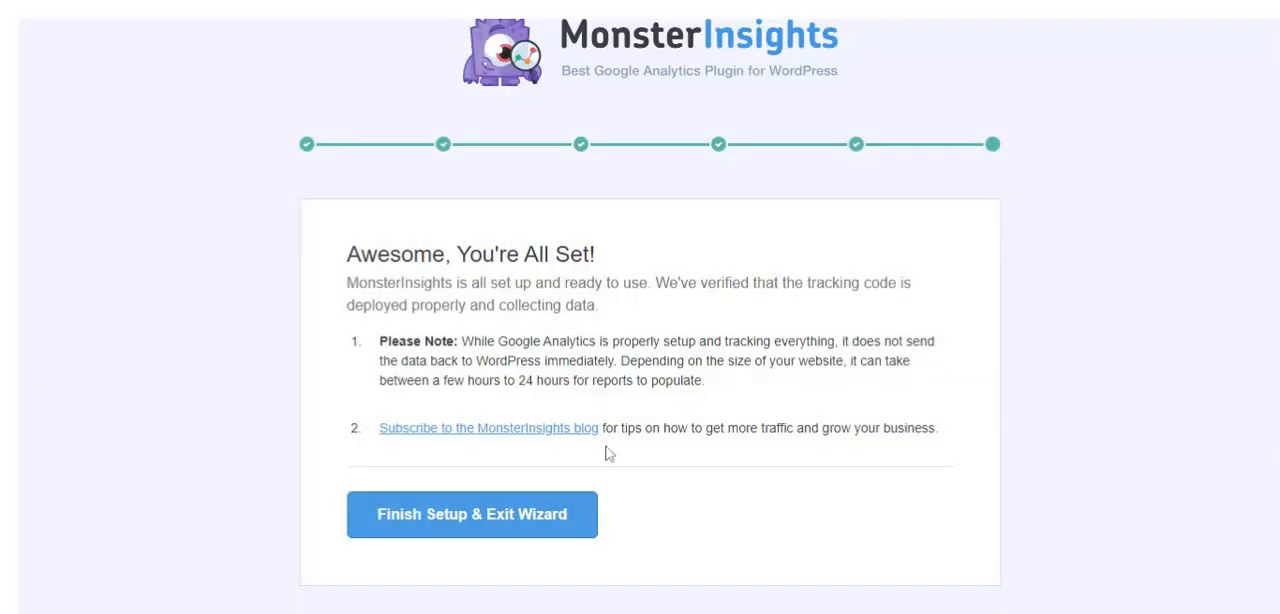
{"action": "left_click", "coordinate": [466, 531]}
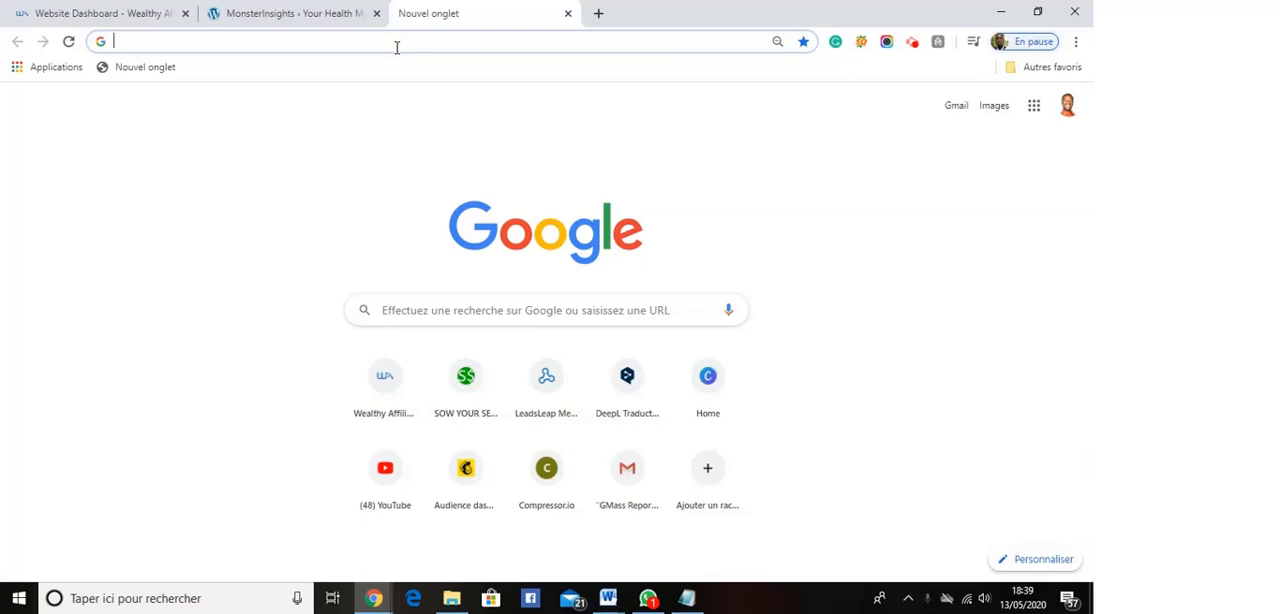
Search Google for "google search console" and open Google Search Console from the results
{"action": "type", "text": "goog"}
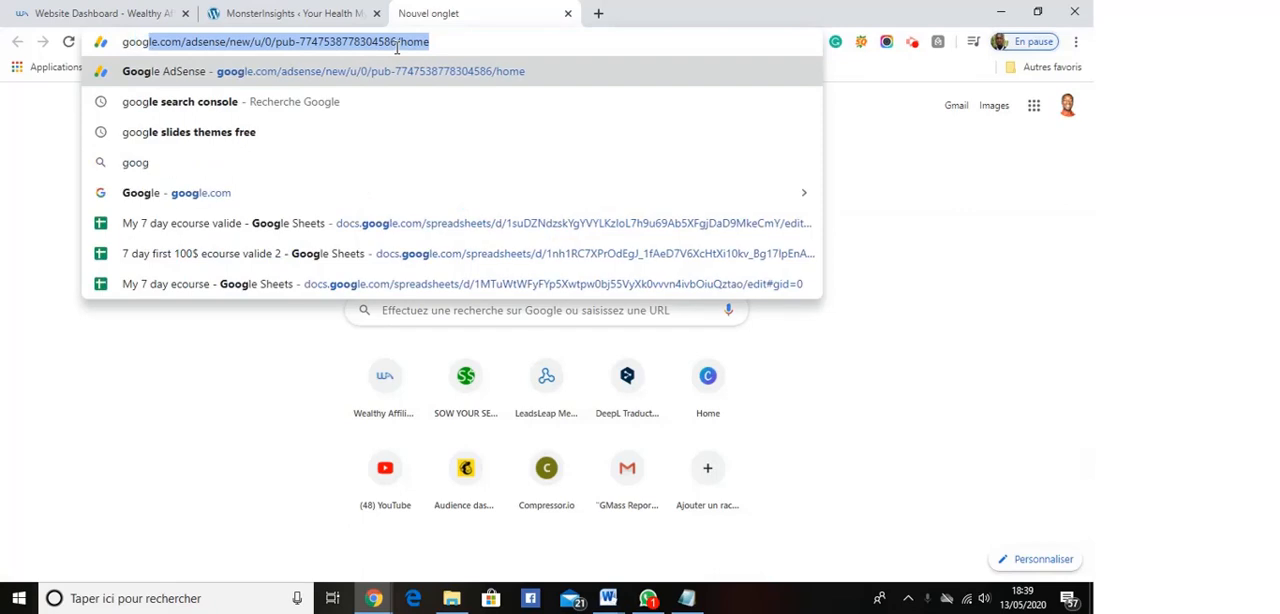
{"action": "type", "text": "le search"}
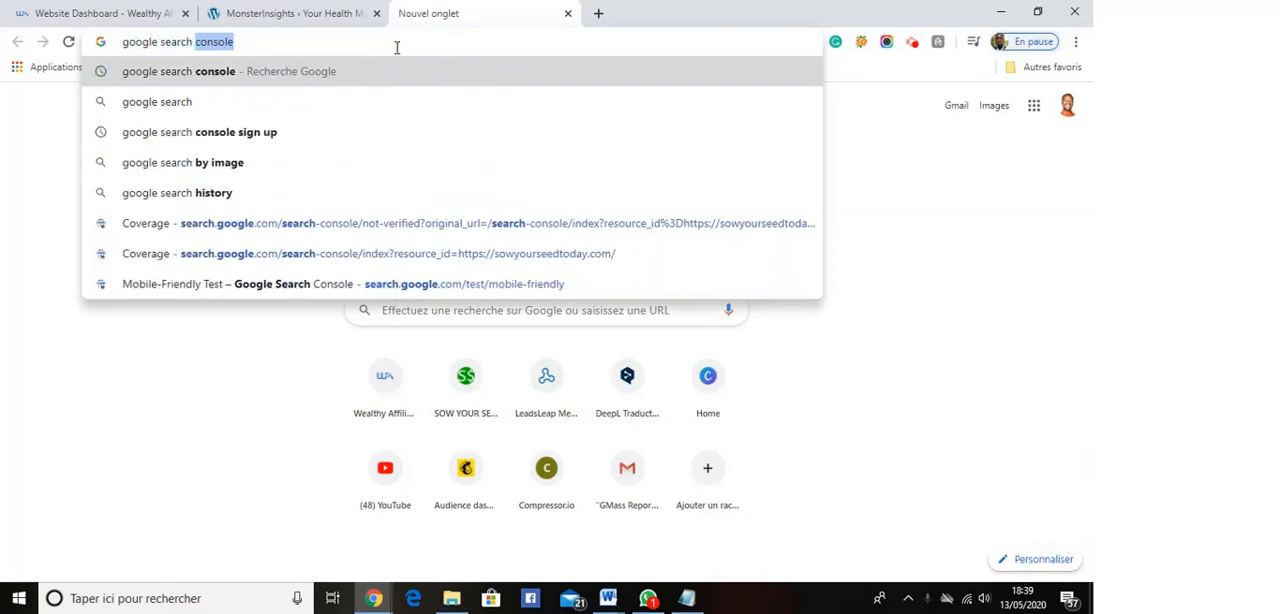
{"action": "left_click", "coordinate": [178, 73]}
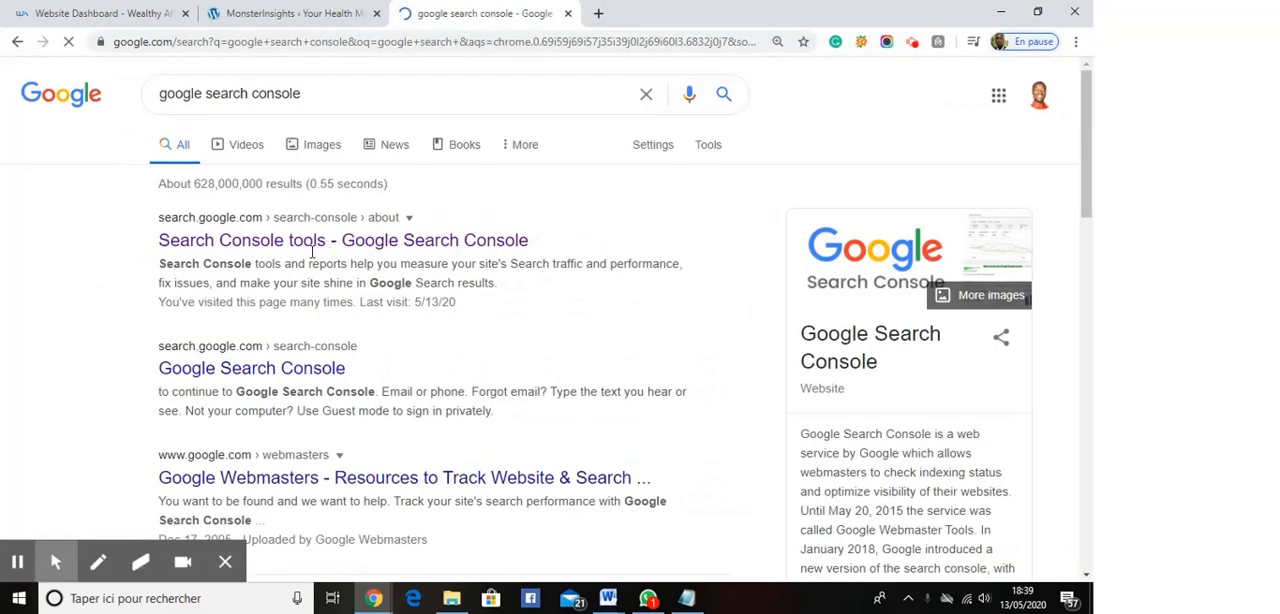
{"action": "left_click", "coordinate": [284, 243]}
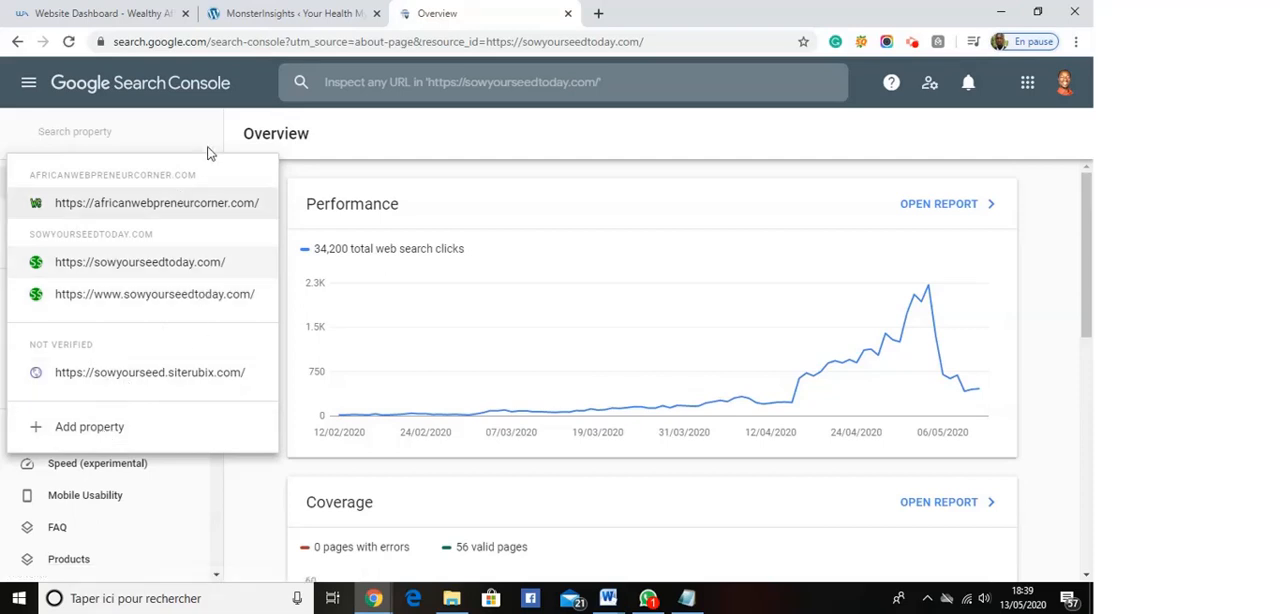
{"action": "left_click", "coordinate": [95, 427]}
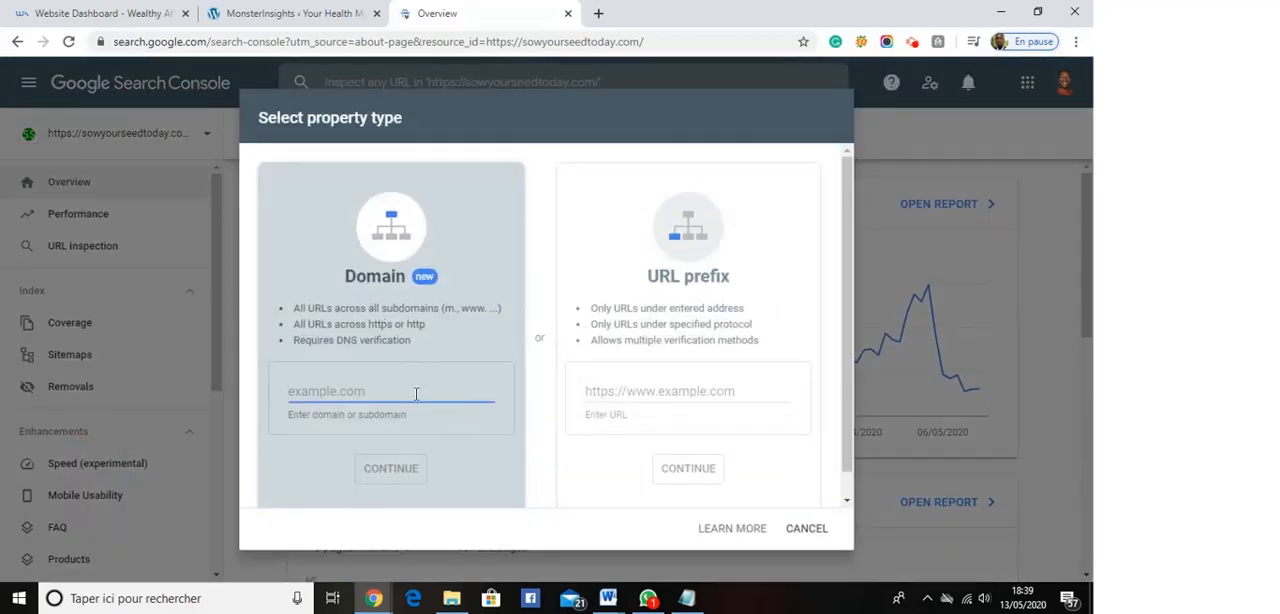
{"action": "left_click", "coordinate": [677, 280]}
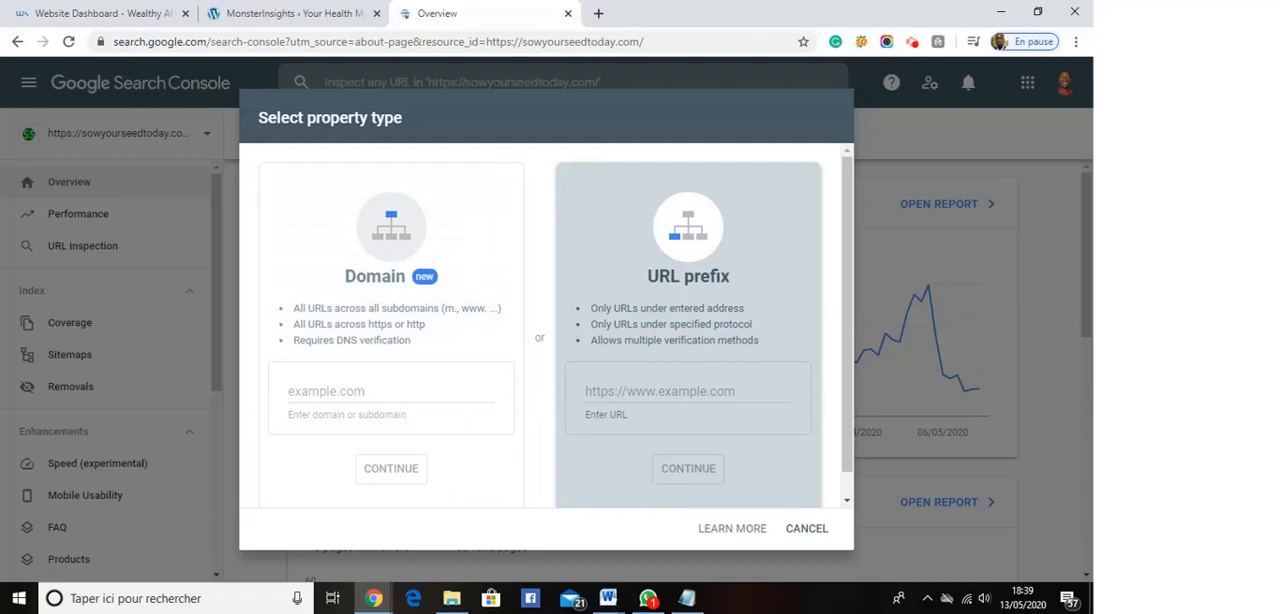
{"action": "left_click", "coordinate": [677, 389]}
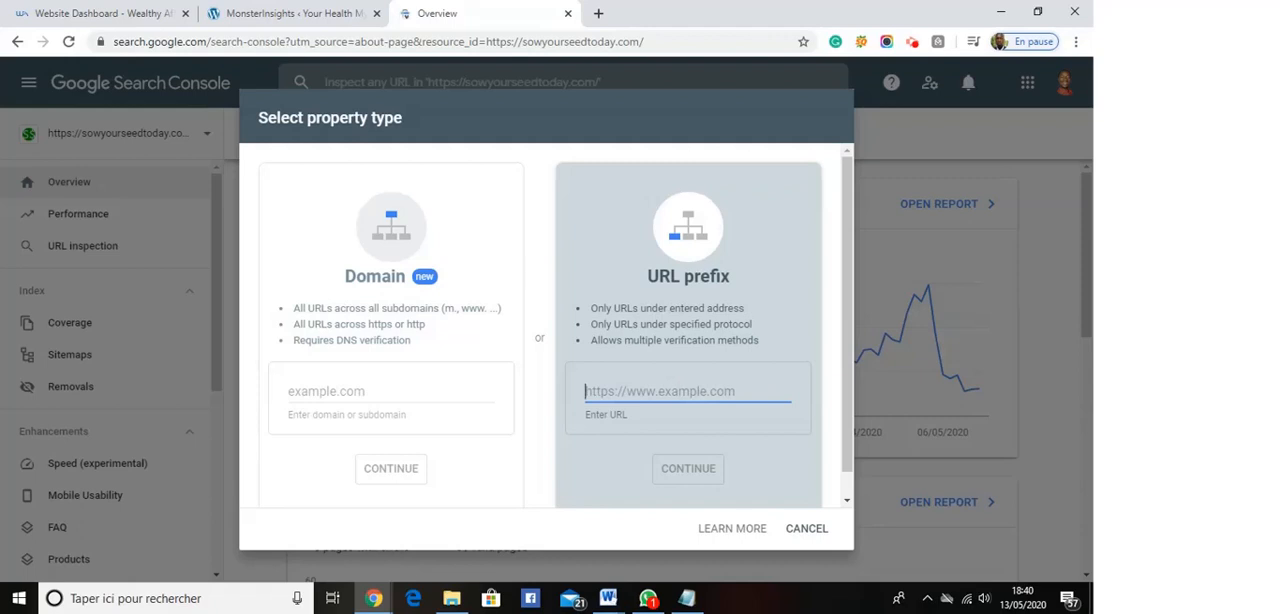
{"action": "type", "text": "https"}
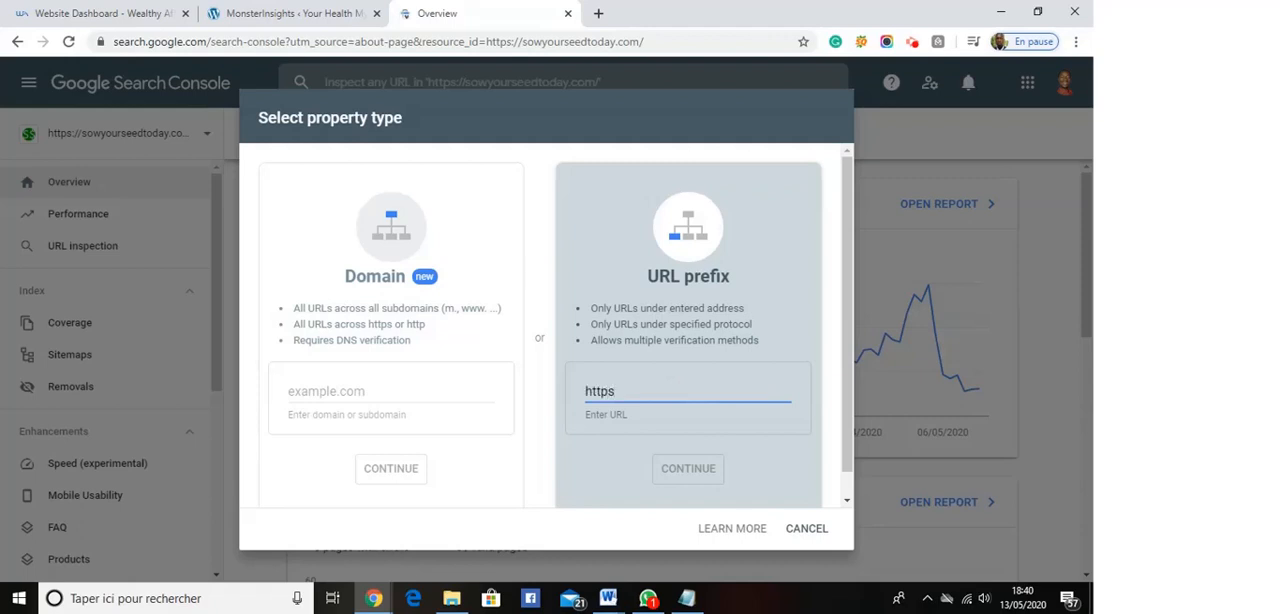
{"action": "type", "text": "://y"}
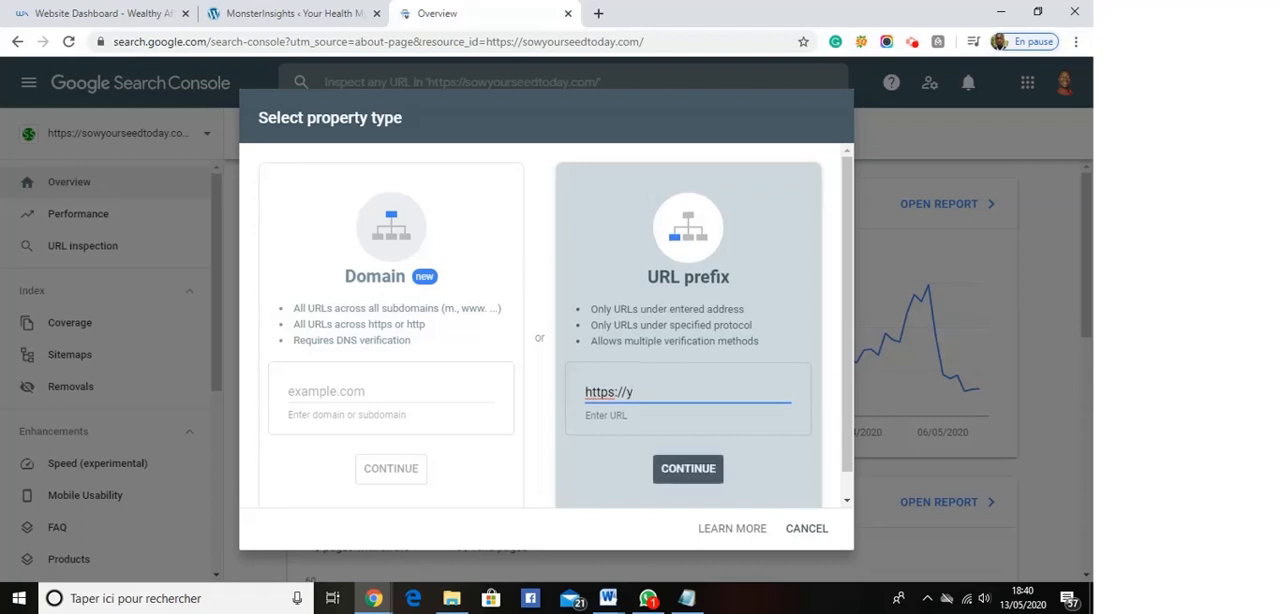
{"action": "type", "text": "ourhealthmycare"}
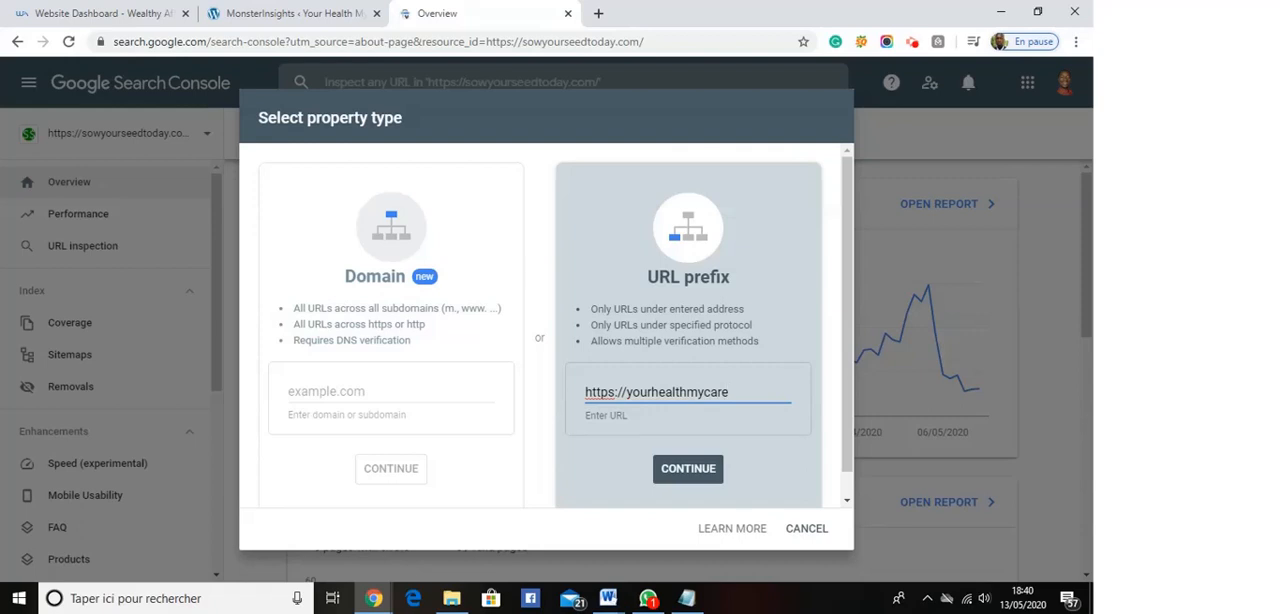
{"action": "type", "text": ".com"}
{"action": "left_click", "coordinate": [700, 472]}
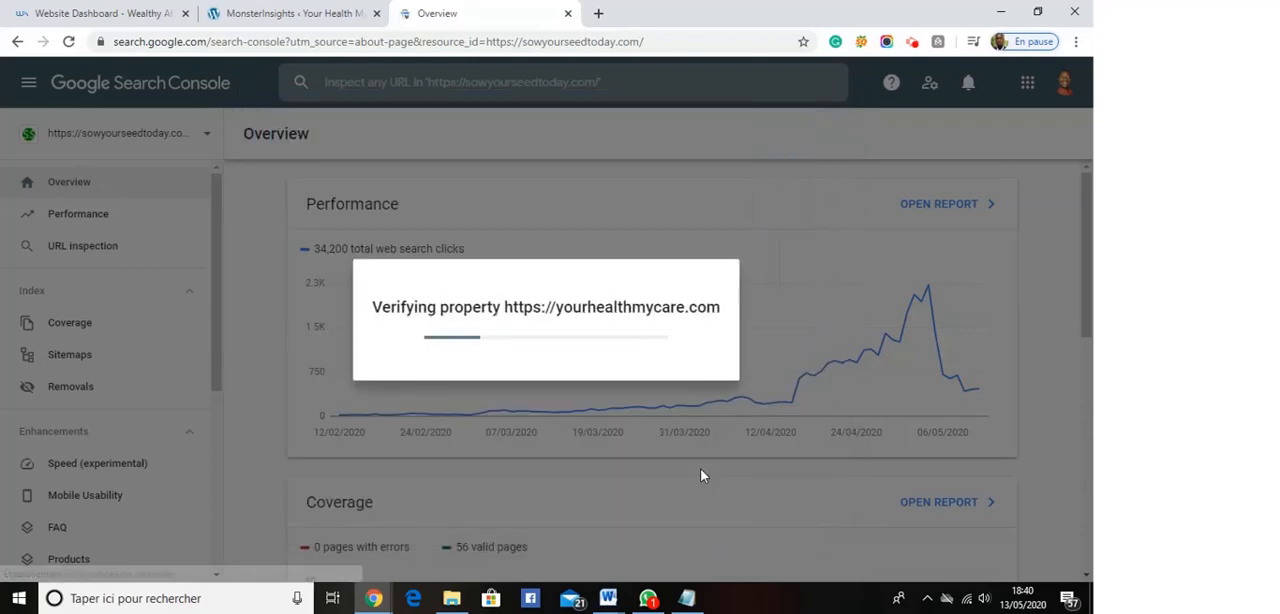